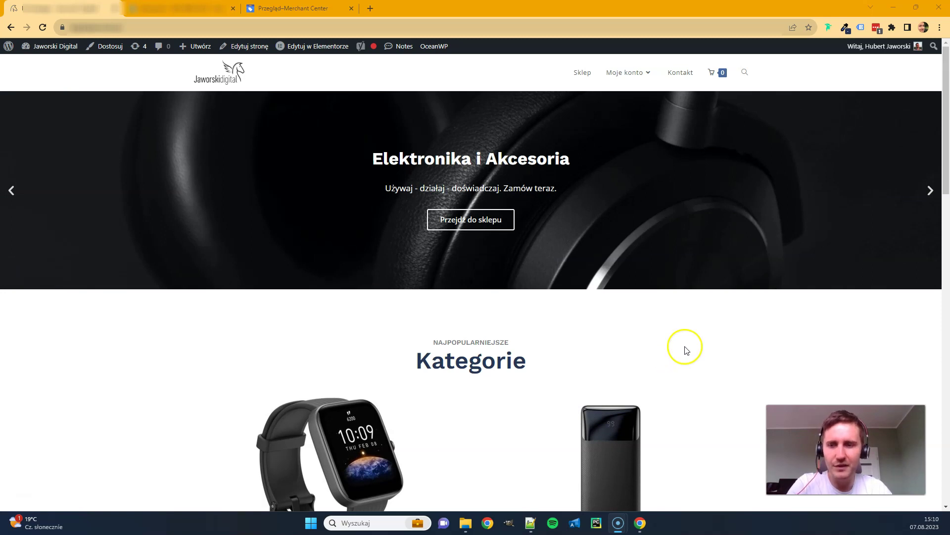
Step: Look through the shop's homepage categories and its full product list
scroll(693, 339, "down", 2)
scroll(698, 316, "down", 3)
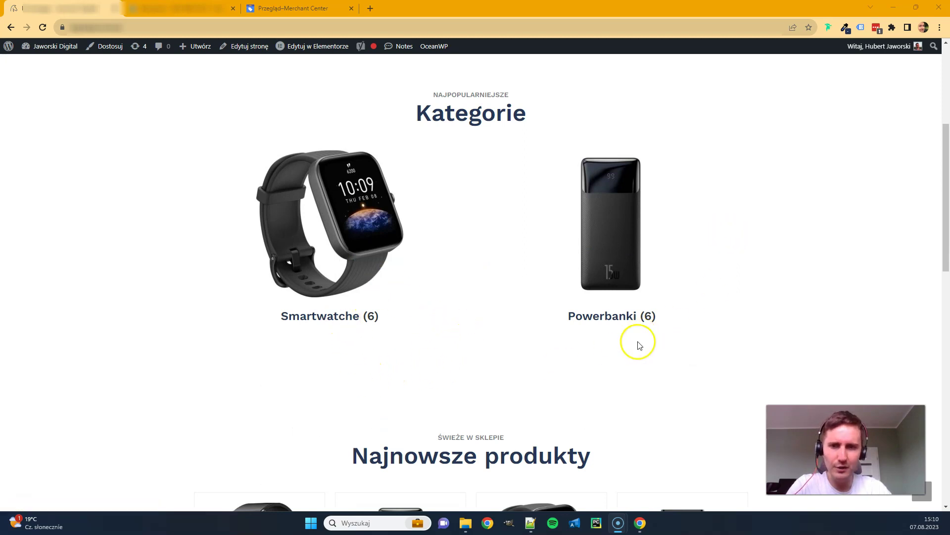
scroll(643, 310, "up", 5)
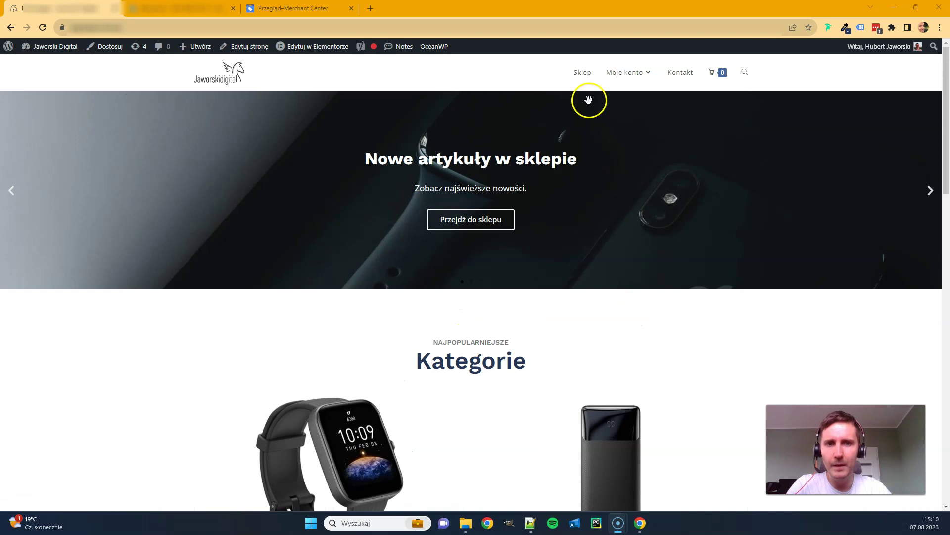
left_click(584, 75)
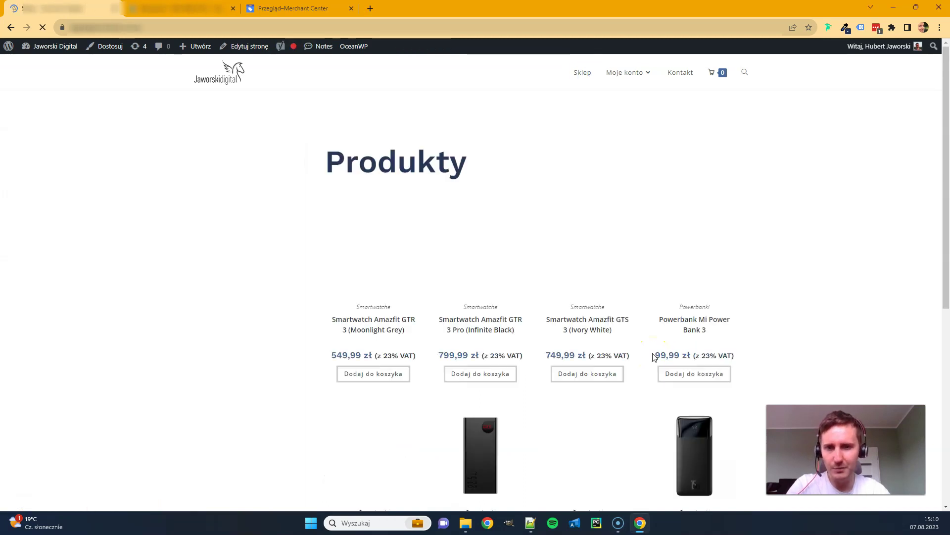
scroll(790, 300, "down", 2)
scroll(789, 301, "down", 9)
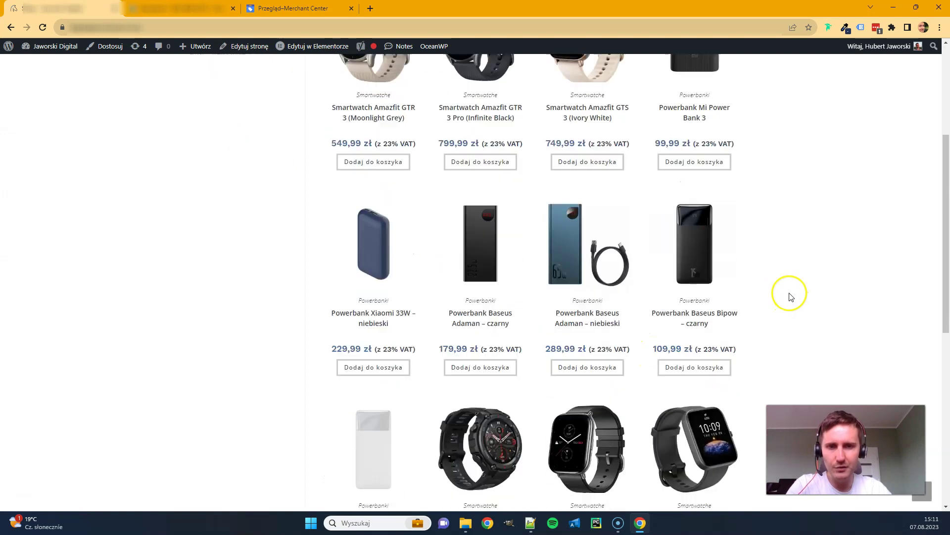
scroll(792, 301, "up", 6)
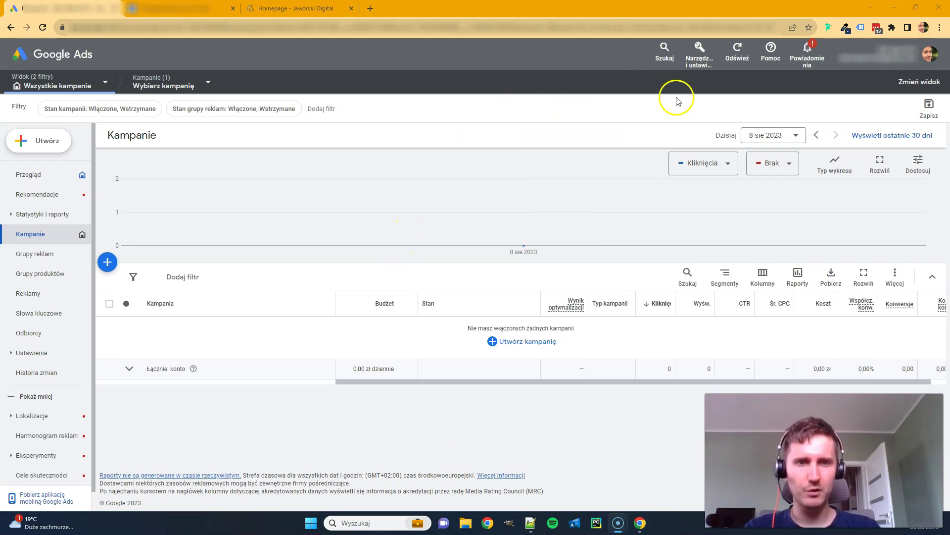
Step: Switch to Google Ads and start linking Google Merchant Center from the account's linked accounts
left_click(700, 56)
left_click(745, 110)
left_click(725, 188)
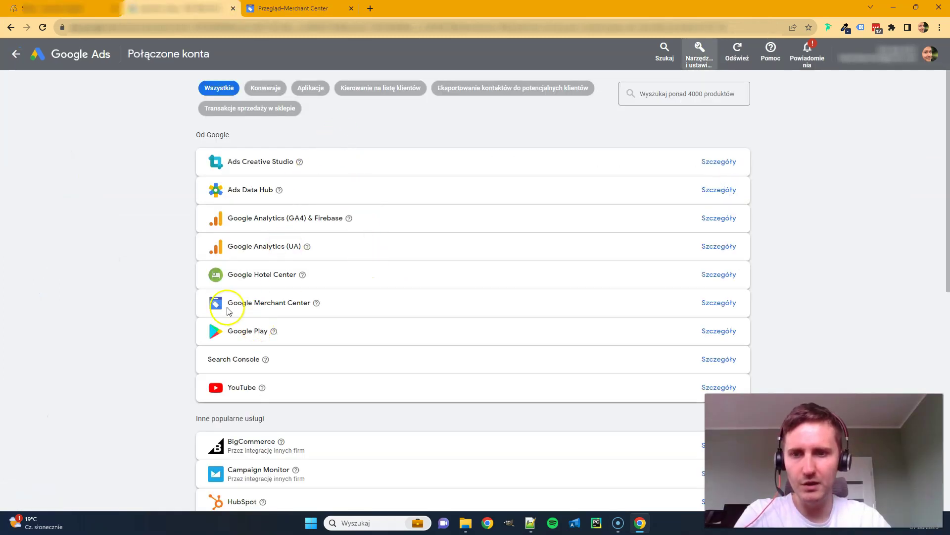
left_click(722, 303)
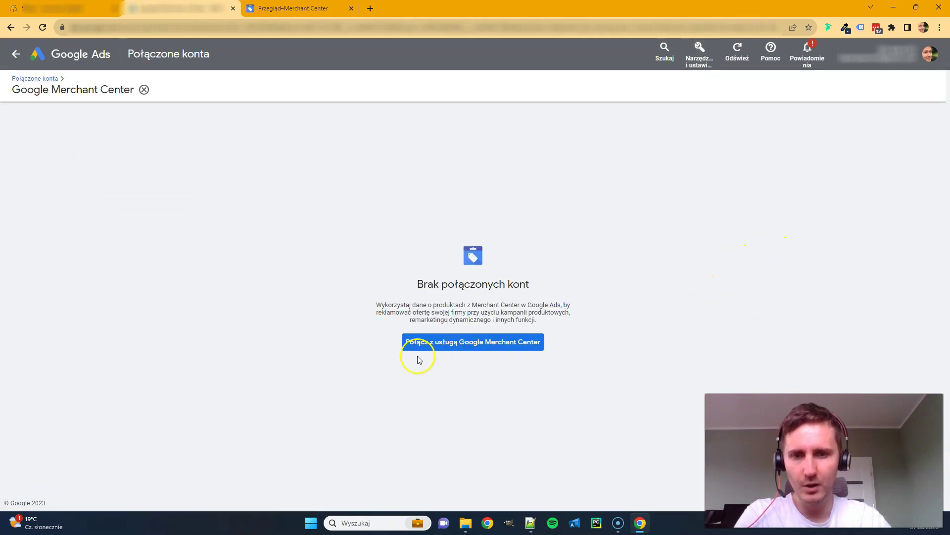
left_click(454, 341)
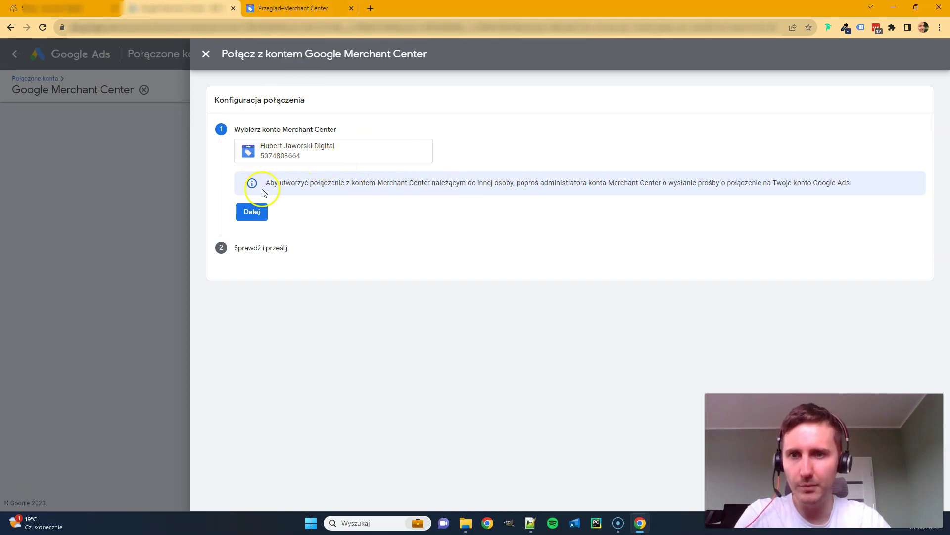
Step: Check the offered account against the open Merchant Center account, accept it and submit the link configuration
left_click(303, 11)
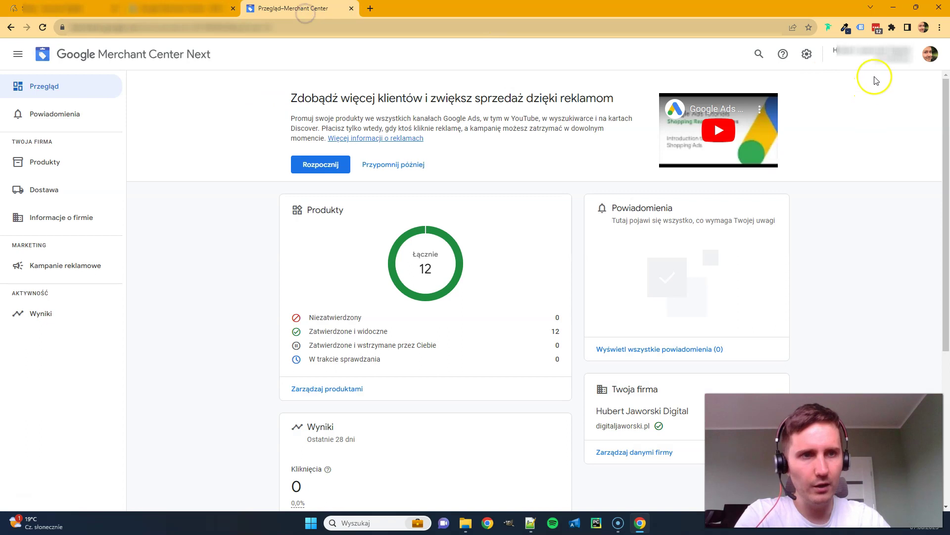
left_click(208, 9)
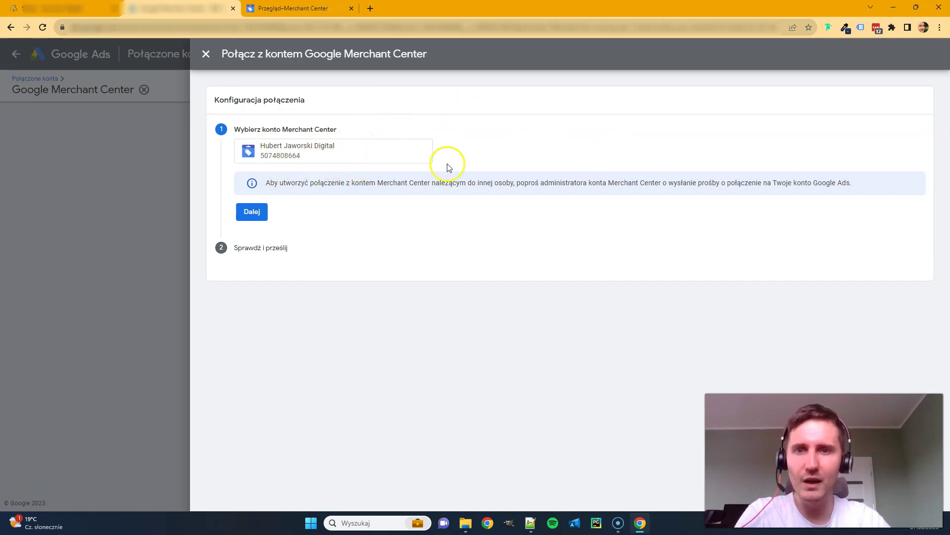
left_click(260, 213)
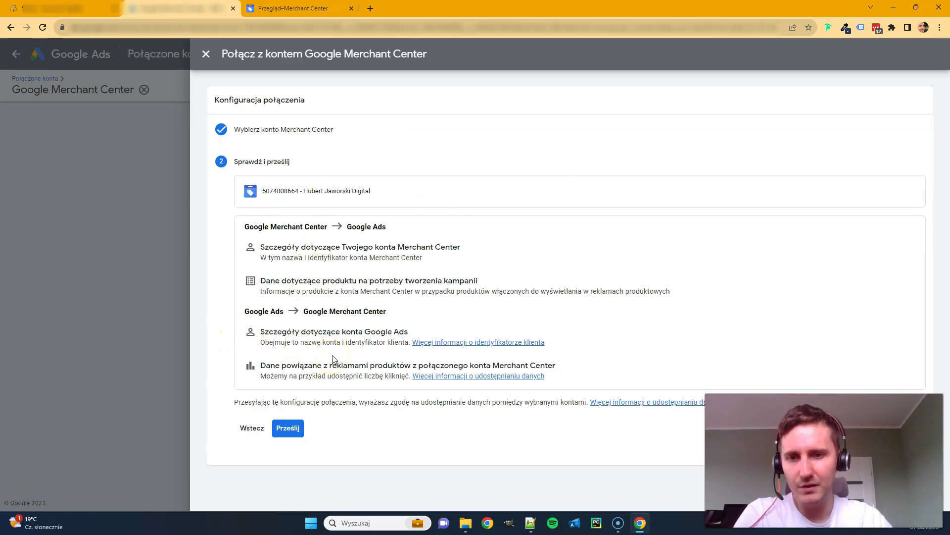
left_click(292, 431)
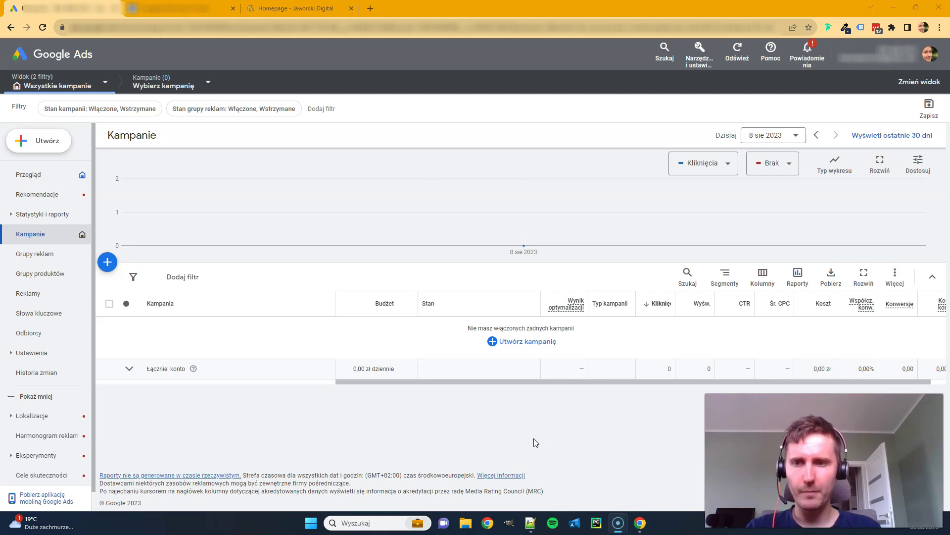
Step: Start a new campaign without goal guidance and choose the Produktowa campaign type
left_click(589, 418)
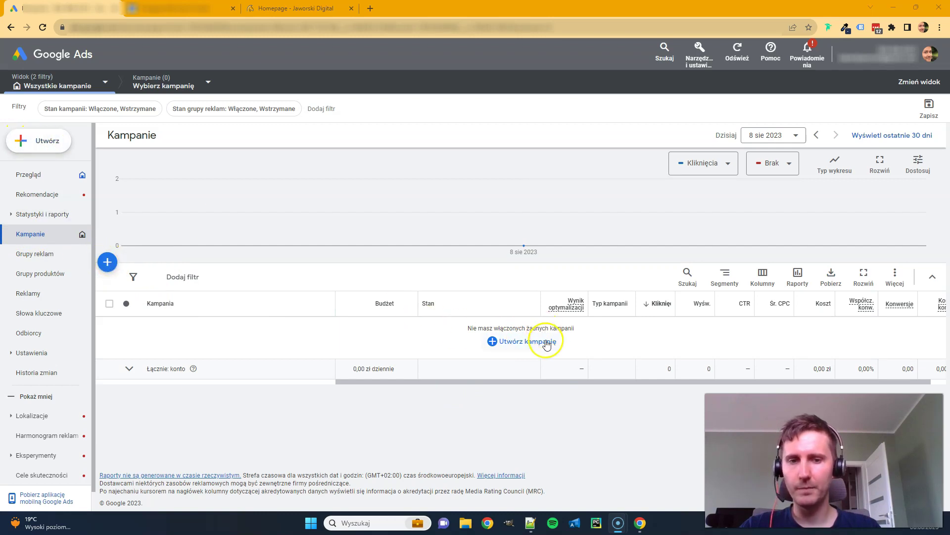
left_click(520, 341)
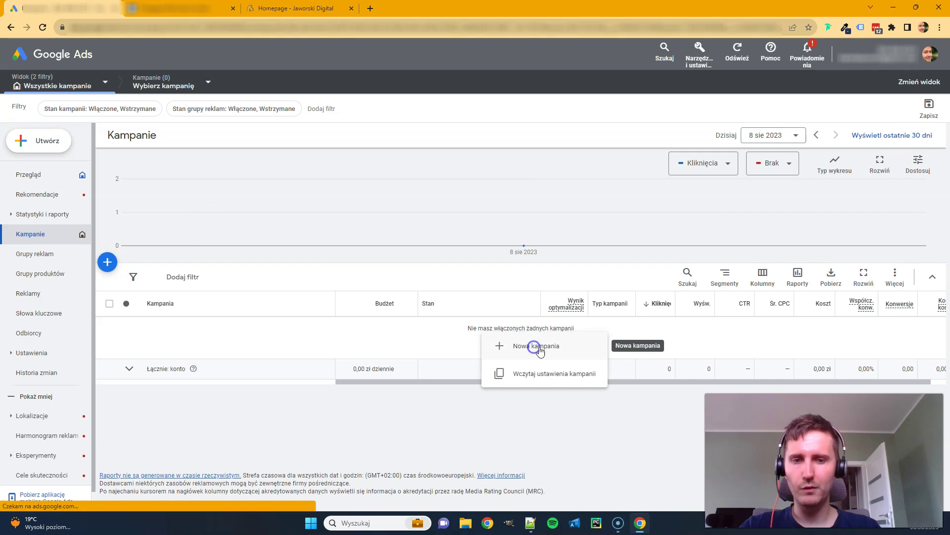
left_click(532, 346)
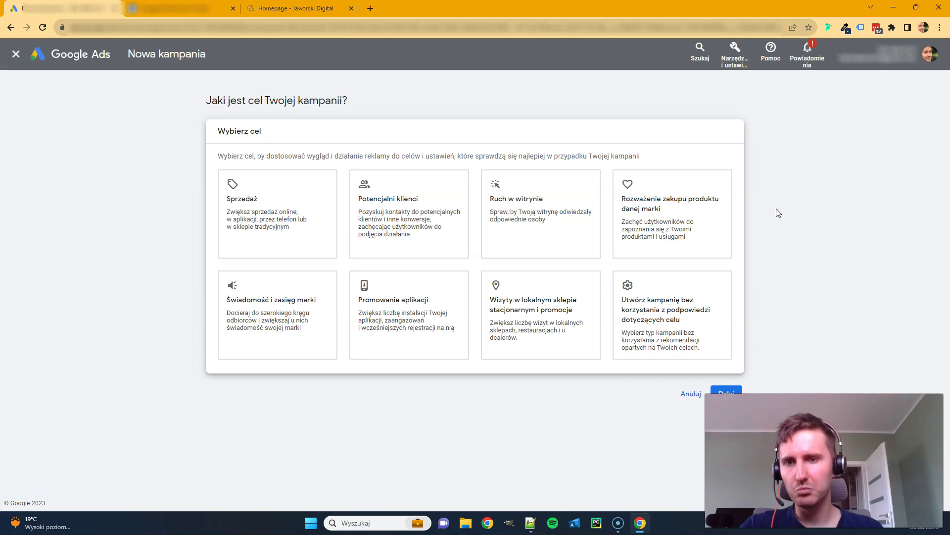
left_click(683, 278)
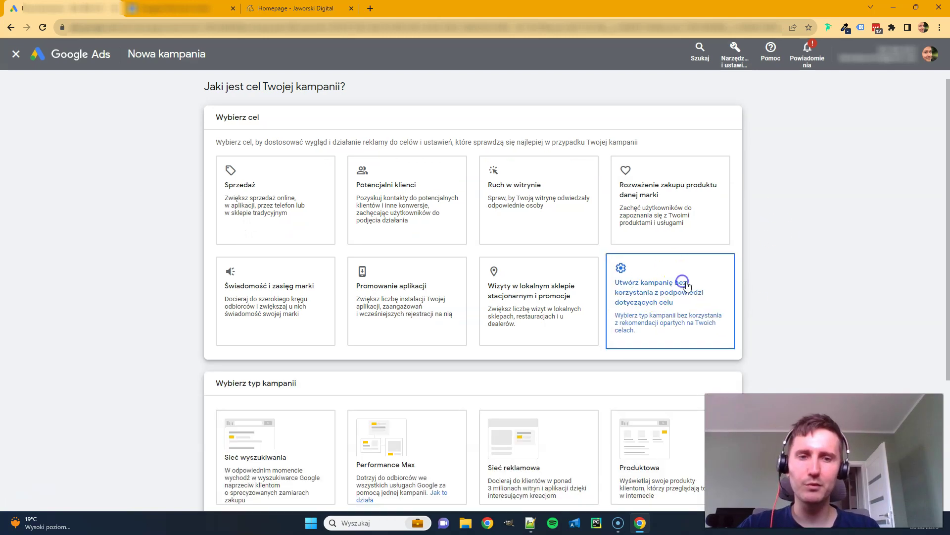
left_click(748, 193)
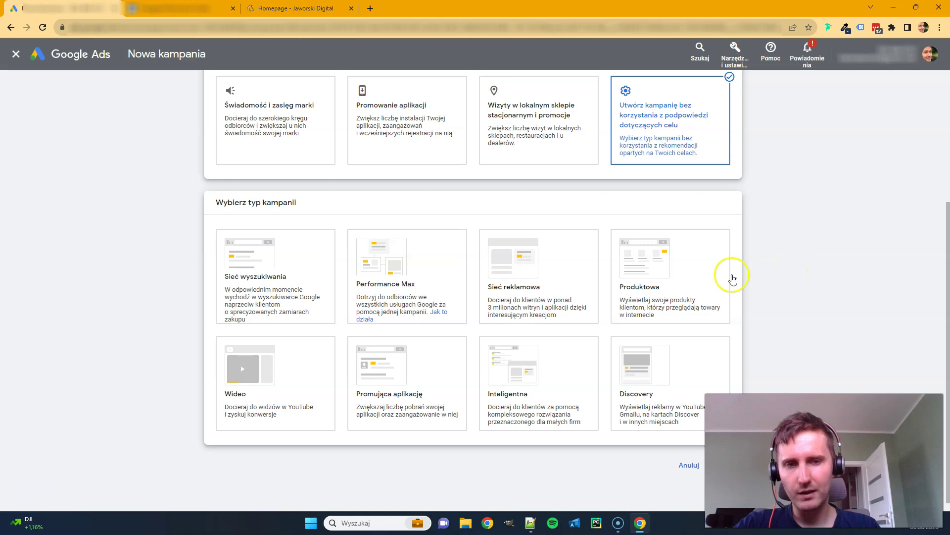
left_click(241, 284)
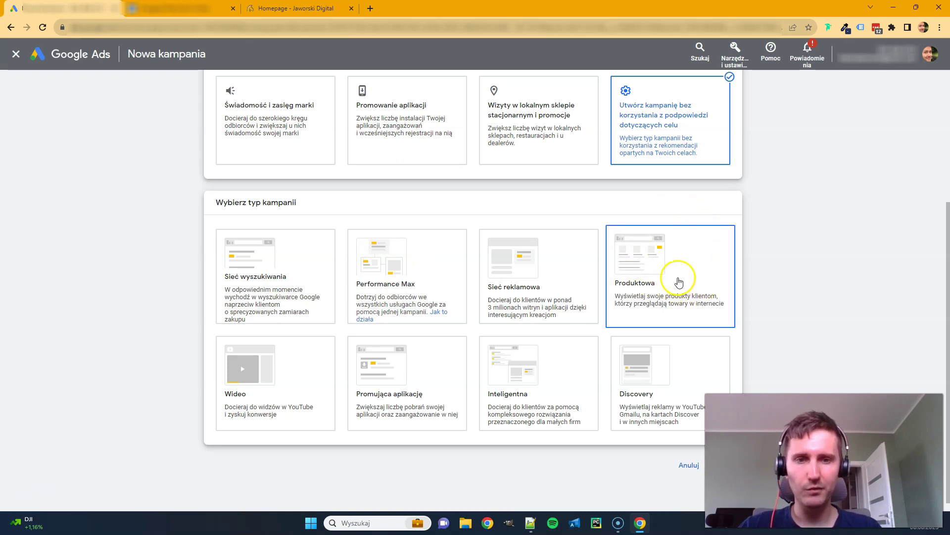
left_click(660, 267)
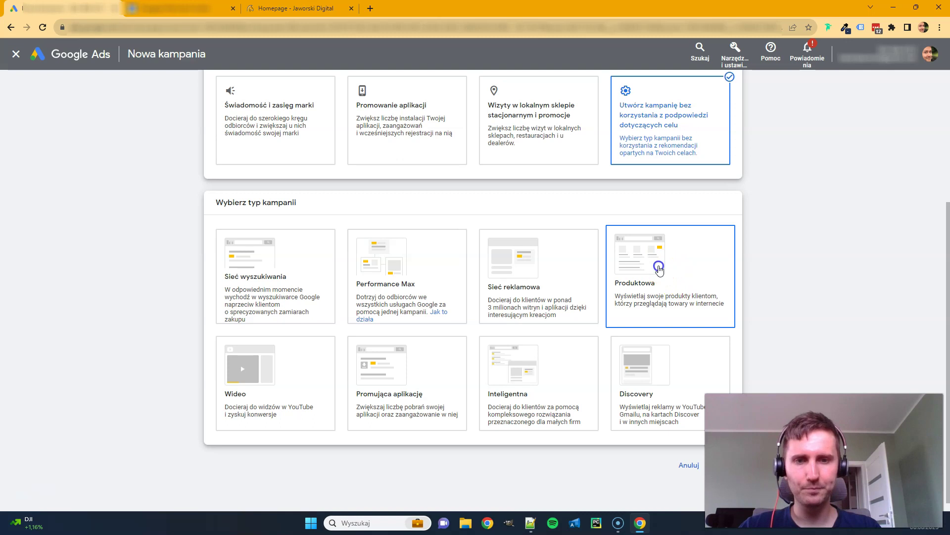
Step: Compare the campaign's Merchant Center approval notice with the product statuses in the Merchant Center overview
scroll(783, 250, "down", 8)
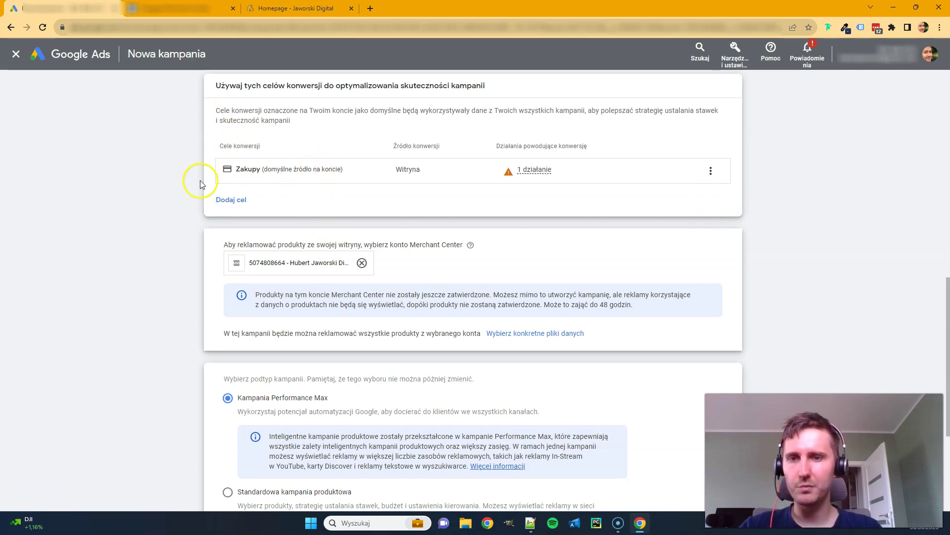
scroll(124, 233, "down", 1)
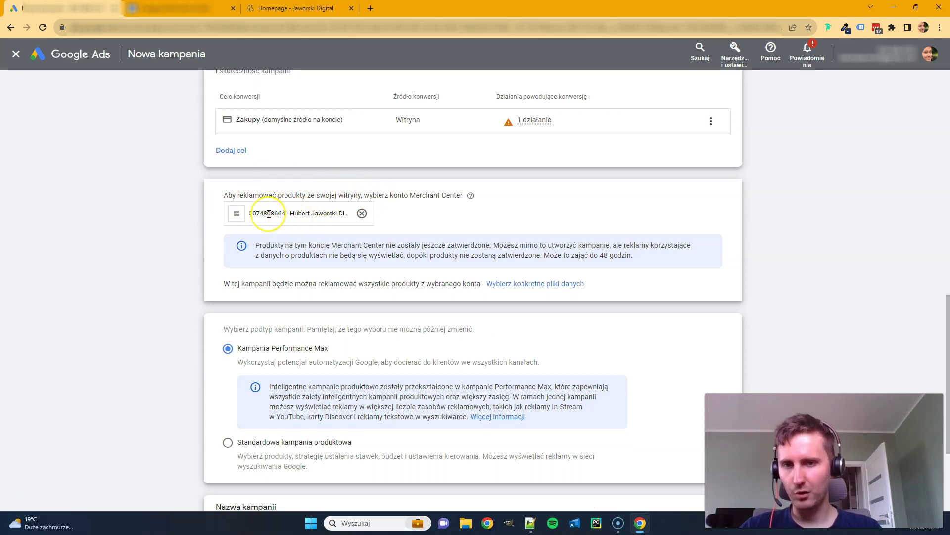
left_click(192, 242)
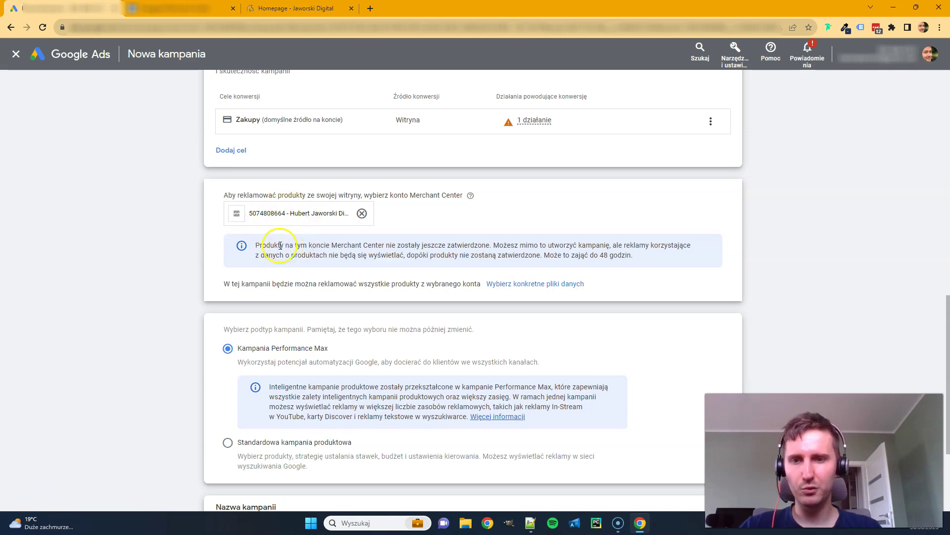
left_click(178, 14)
left_click_drag(319, 247, 563, 251)
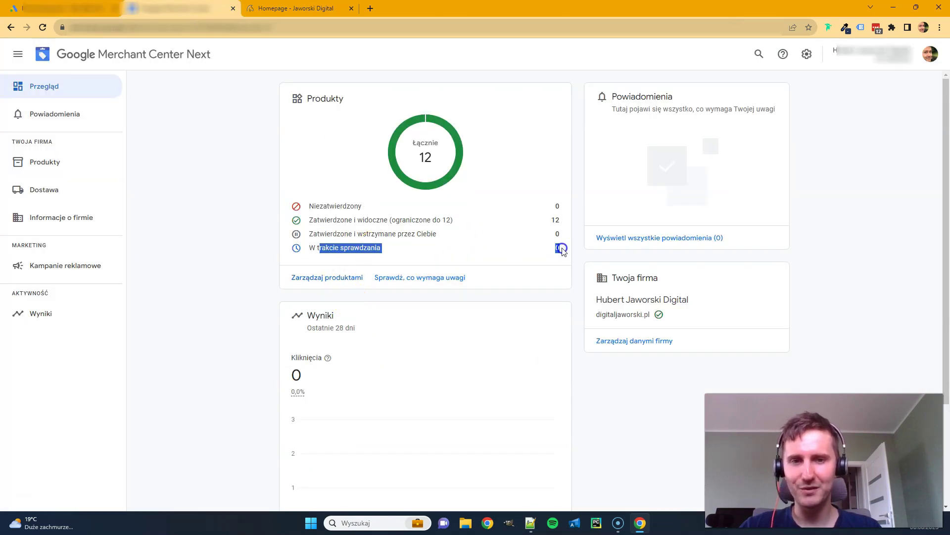
left_click(475, 239)
left_click_drag(319, 220, 535, 218)
left_click(535, 218)
left_click(63, 13)
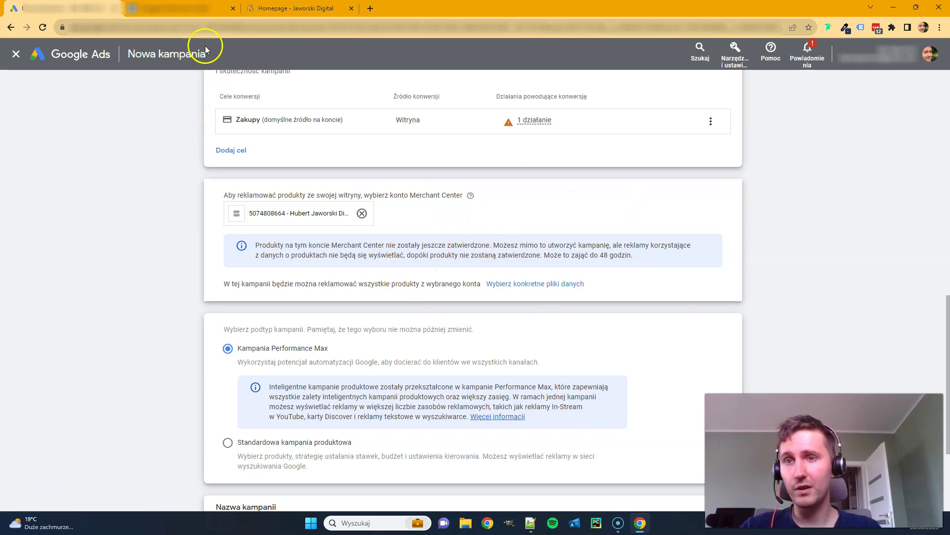
left_click(191, 10)
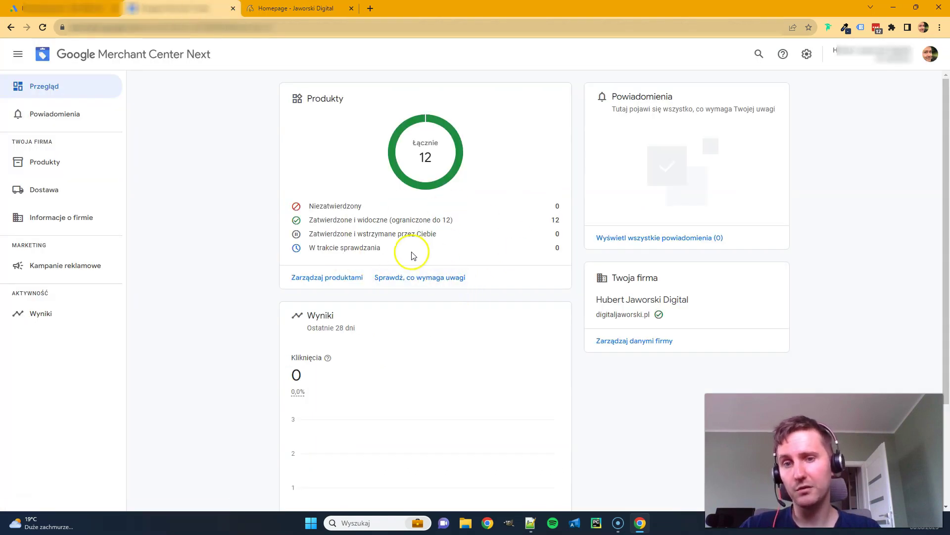
left_click(96, 9)
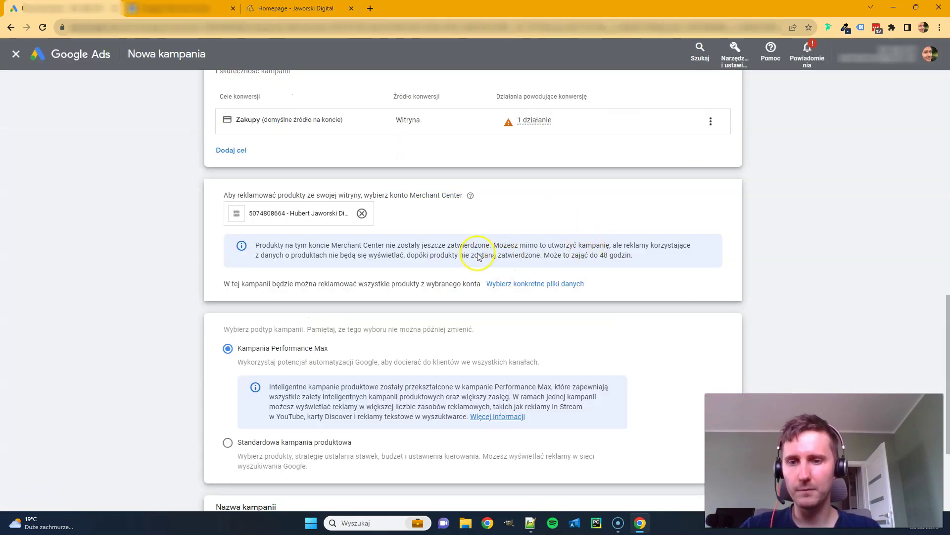
Step: Choose the Standardowa kampania produktowa subtype and continue to the campaign settings
scroll(475, 252, "down", 3)
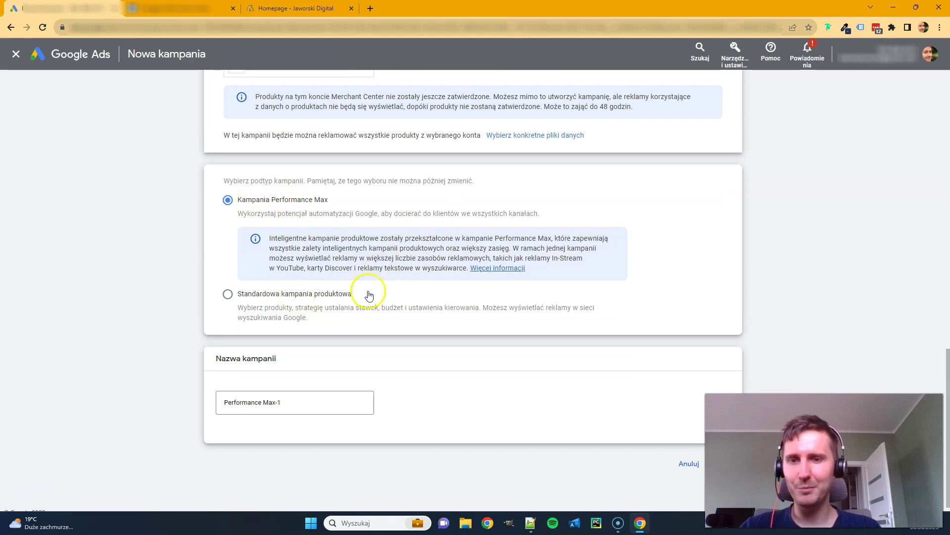
left_click(268, 296)
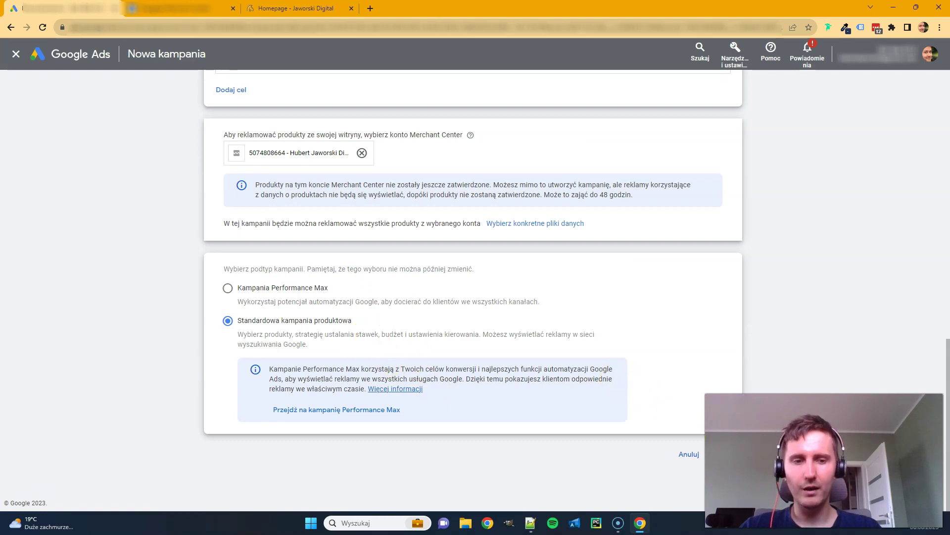
scroll(664, 361, "up", 2)
scroll(675, 373, "down", 2)
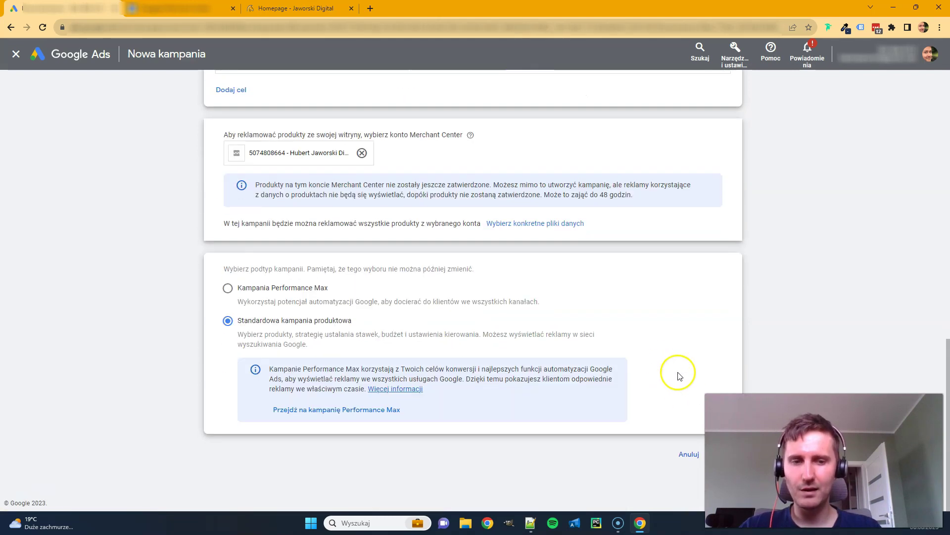
left_click(722, 454)
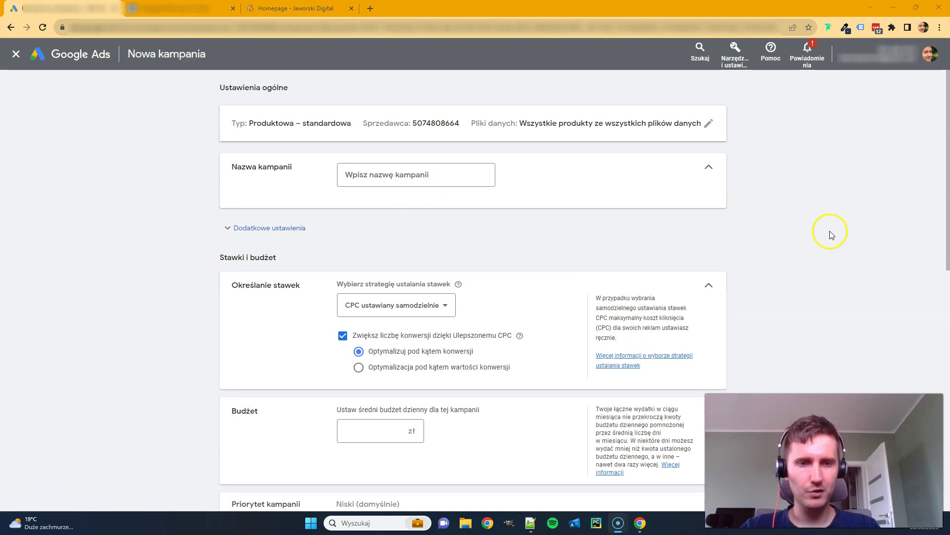
Step: Name the campaign "Wszystko | PLA | 2023-08-08"
left_click(425, 178)
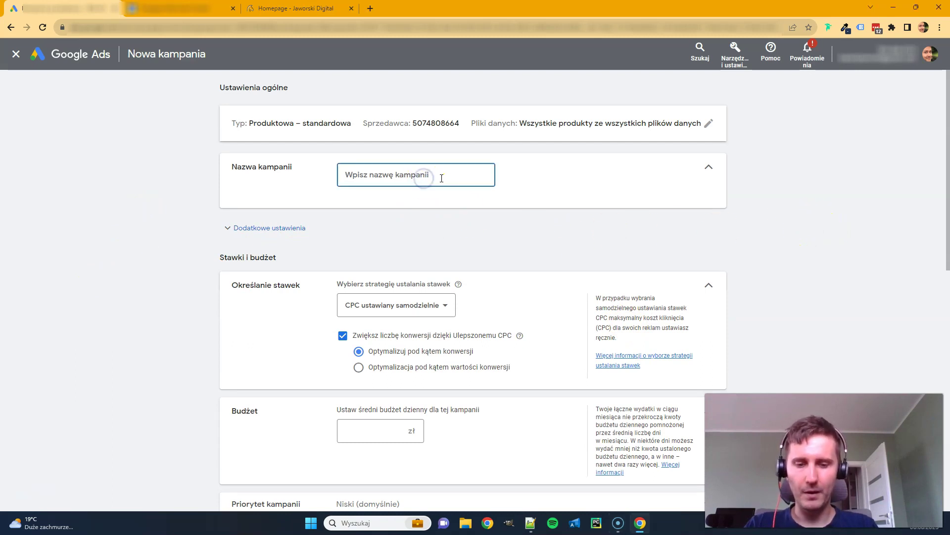
type("Wszystko | PLA | 2023-08-08")
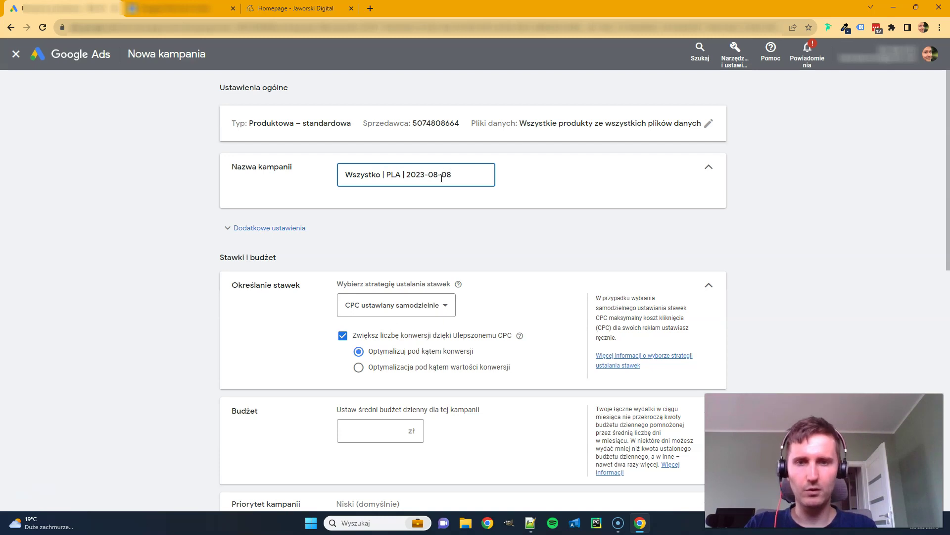
double_click(365, 176)
double_click(393, 176)
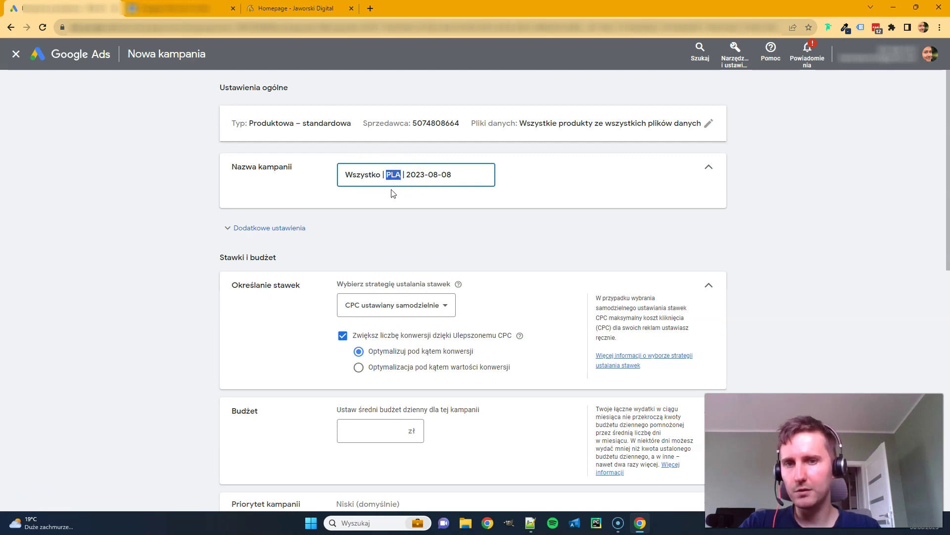
double_click(392, 178)
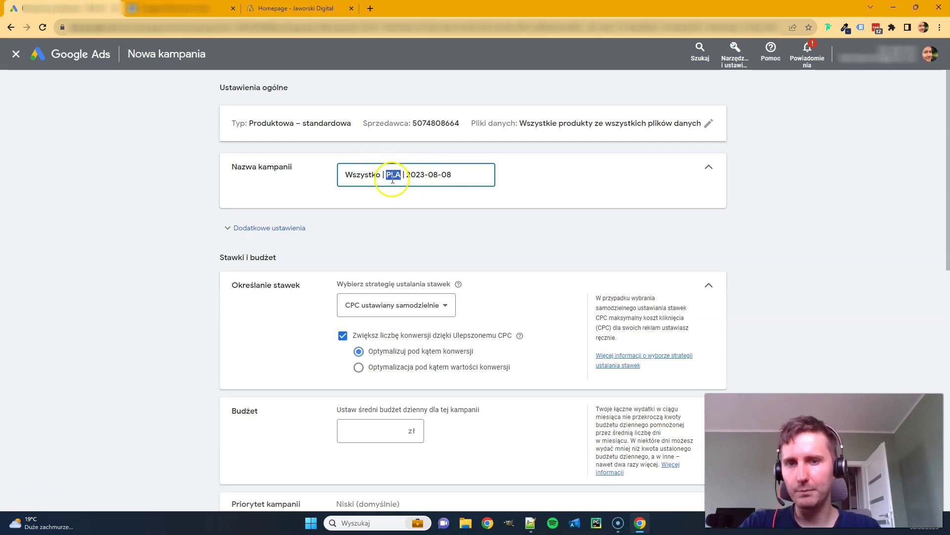
triple_click(393, 177)
left_click(417, 177)
left_click_drag(470, 176, 405, 177)
left_click(410, 196)
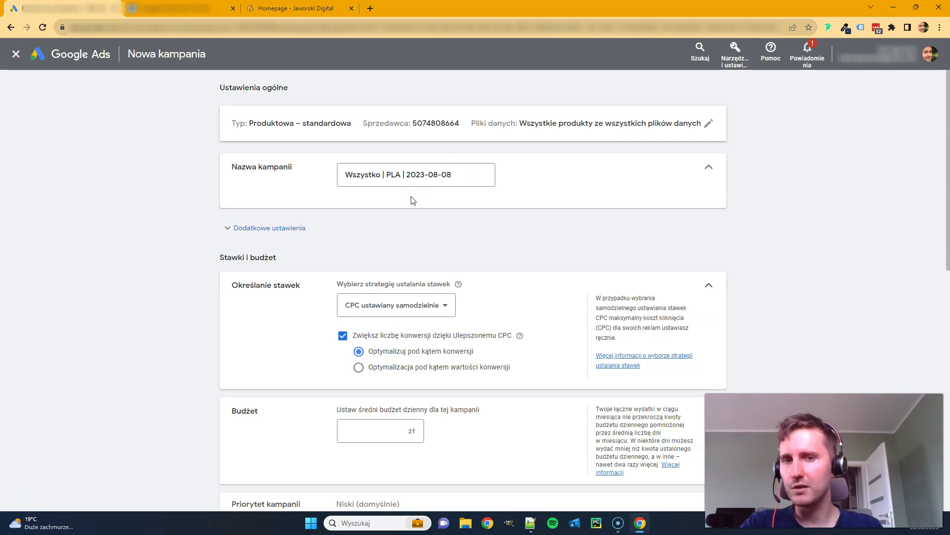
Step: Examine the additional campaign settings and the available bidding strategies, including Docelowy ROAS and Maksymalizuj liczbę kliknięć
left_click(227, 228)
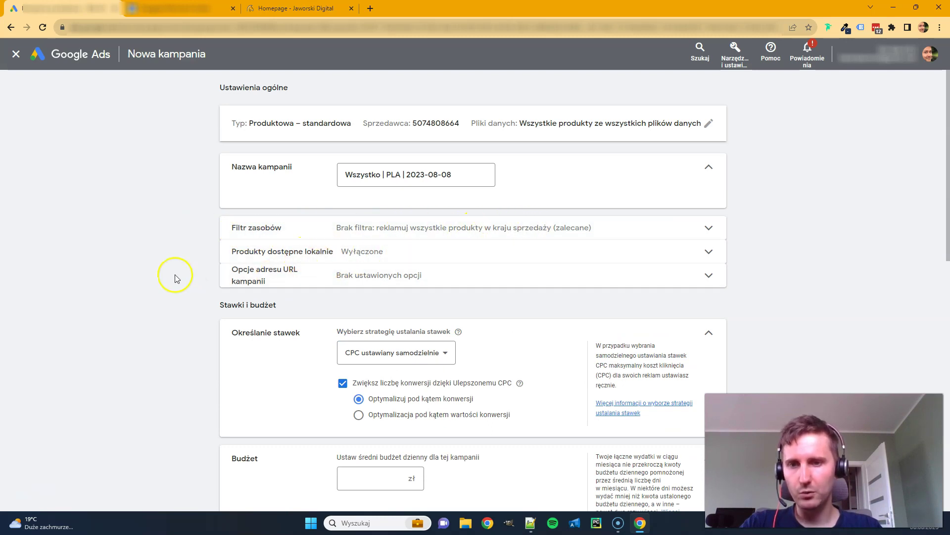
scroll(176, 278, "down", 2)
scroll(177, 238, "down", 1)
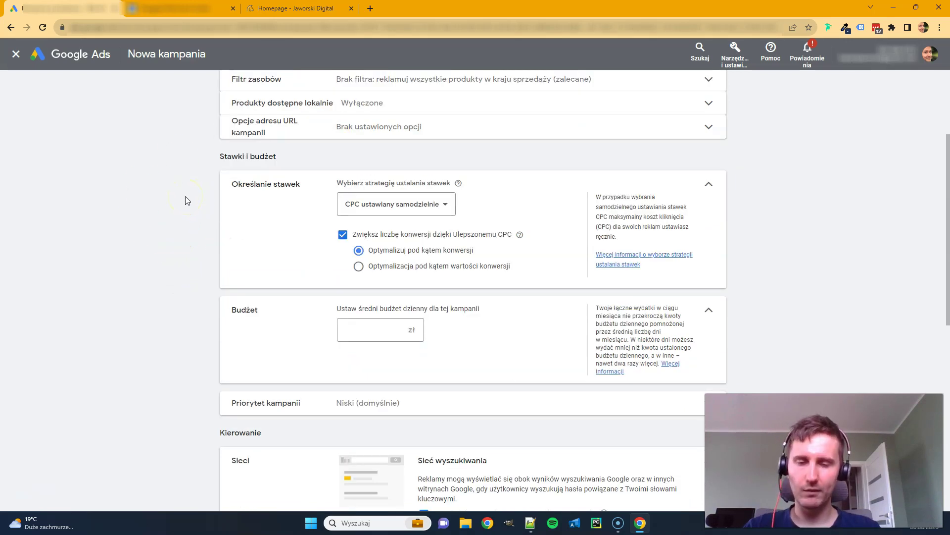
left_click(442, 206)
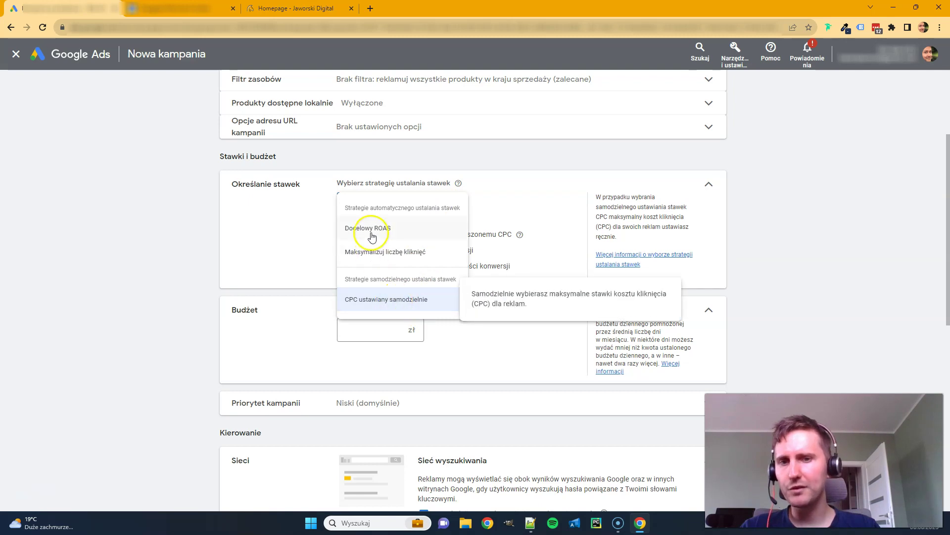
left_click(534, 184)
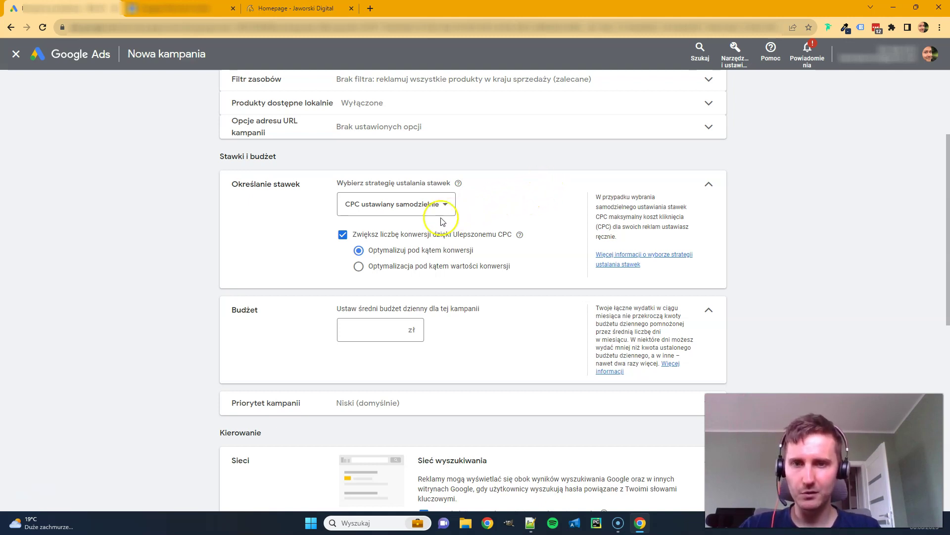
left_click(408, 211)
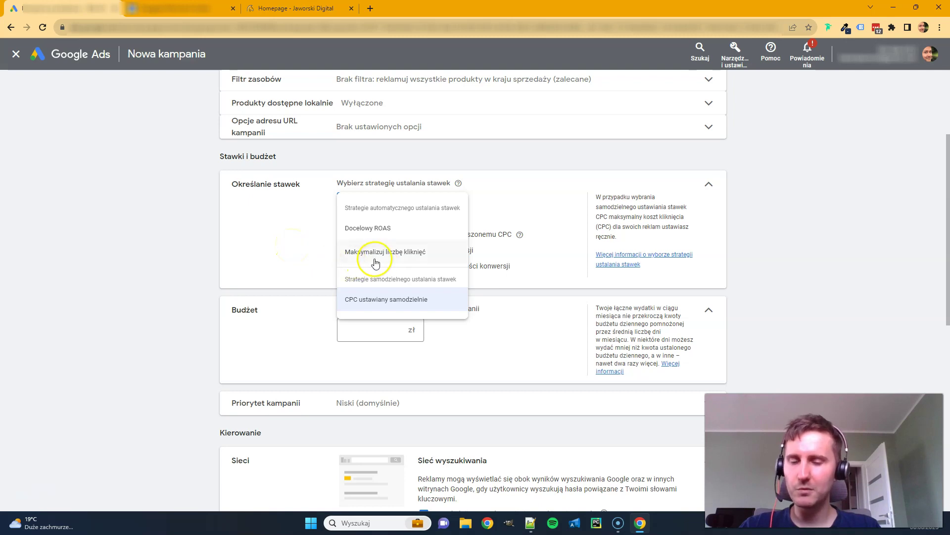
mouse_move(401, 257)
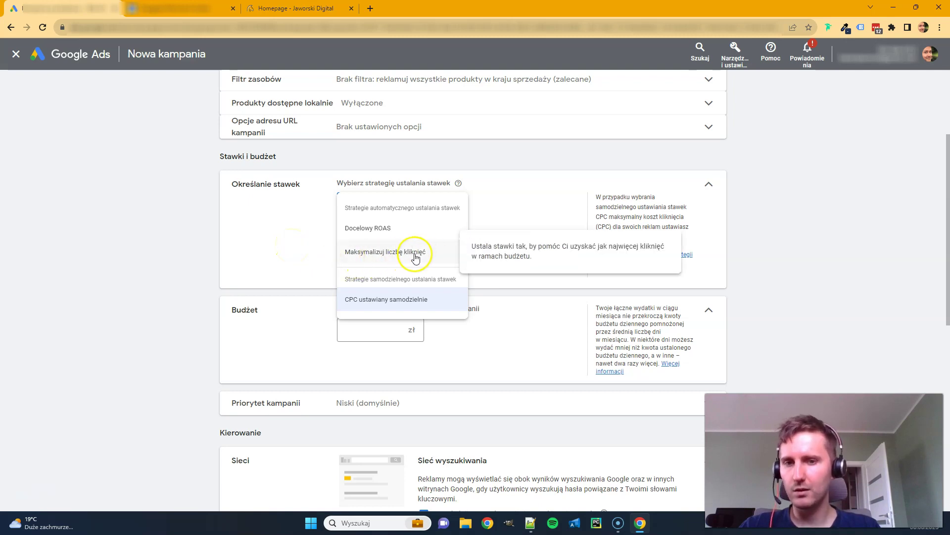
left_click(273, 222)
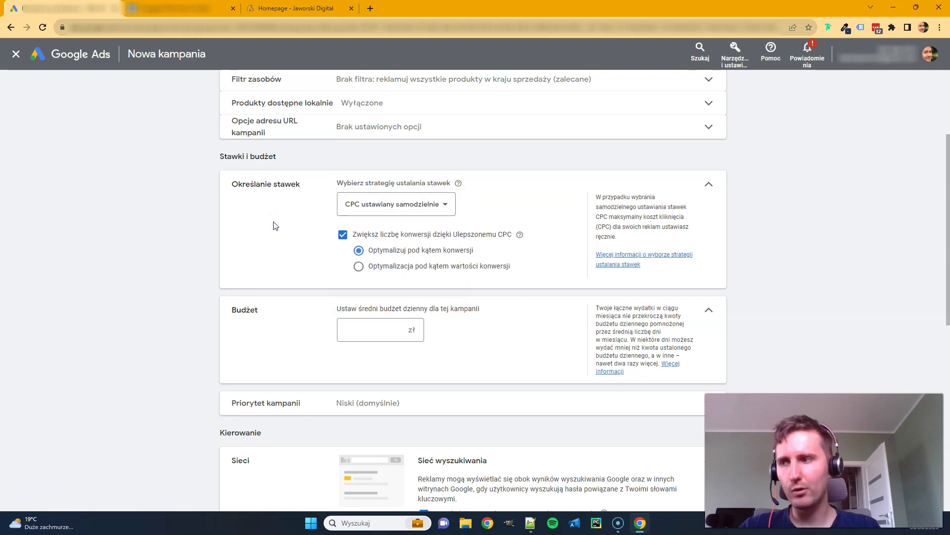
left_click(288, 229)
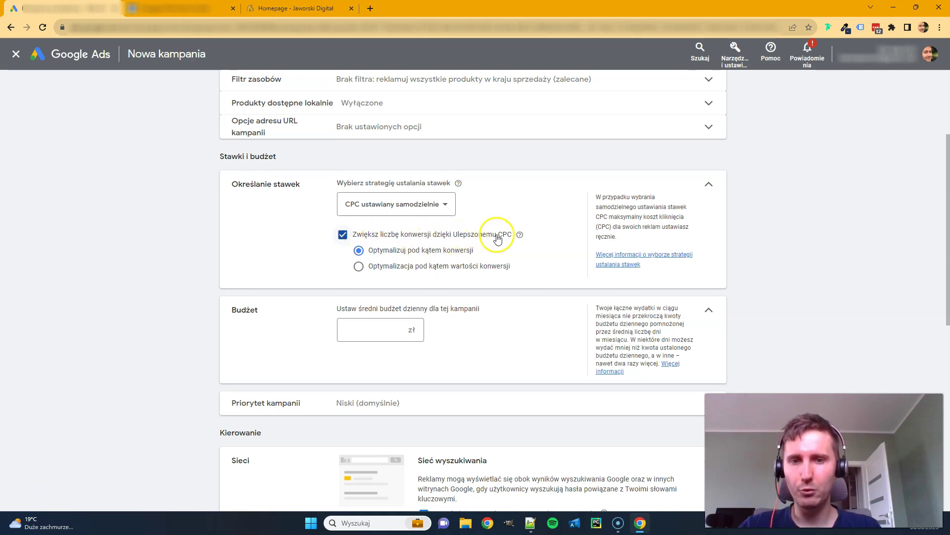
Step: Set Enhanced CPC to Optymalizacja pod kątem wartości konwersji and the campaign's average daily budget to 30,00 zł
left_click(391, 268)
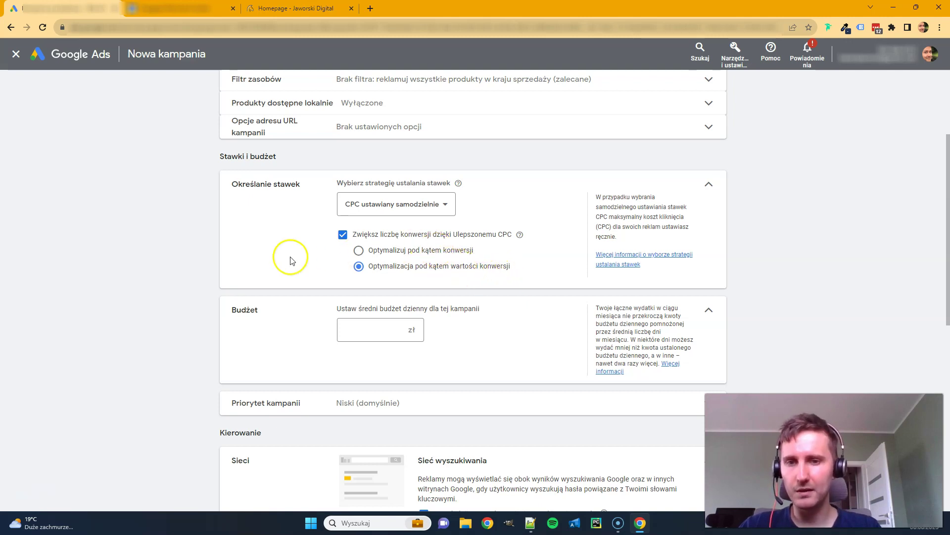
scroll(284, 260, "down", 1)
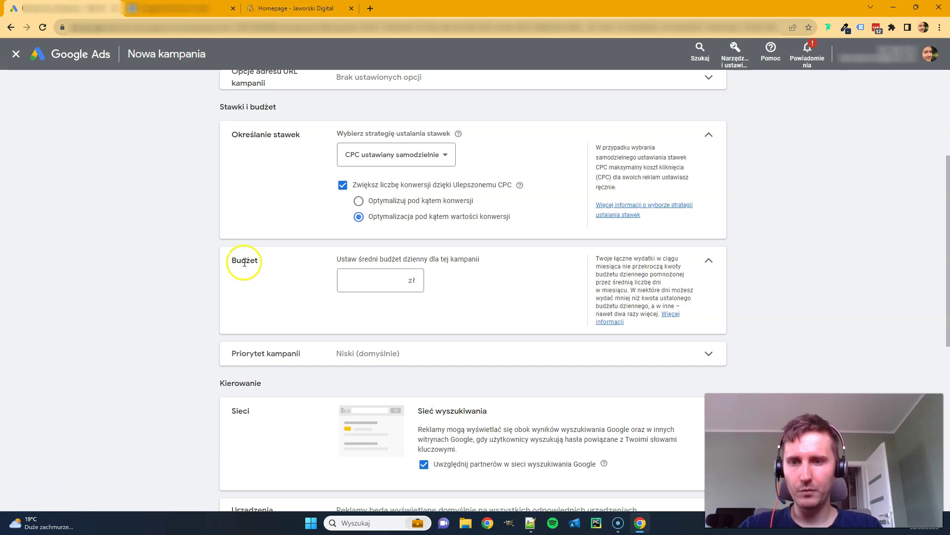
left_click(346, 274)
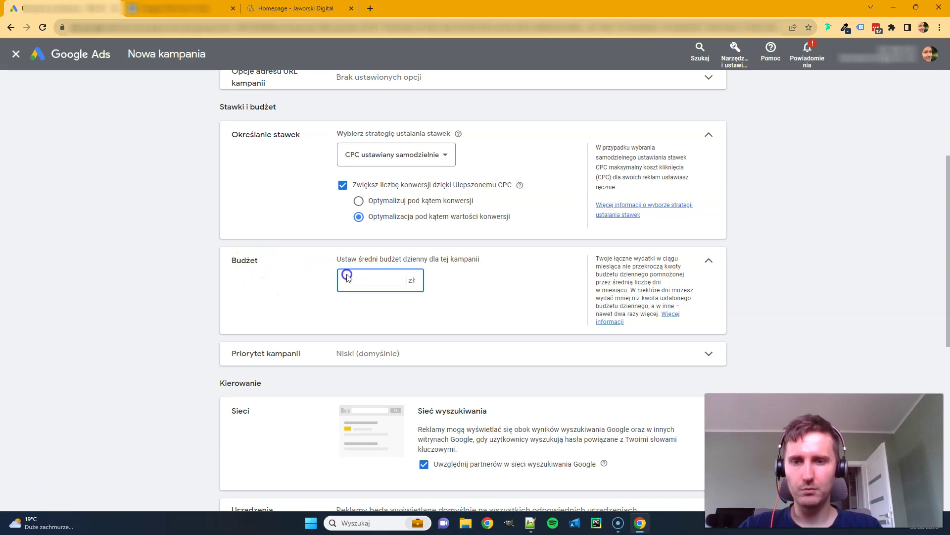
left_click(292, 306)
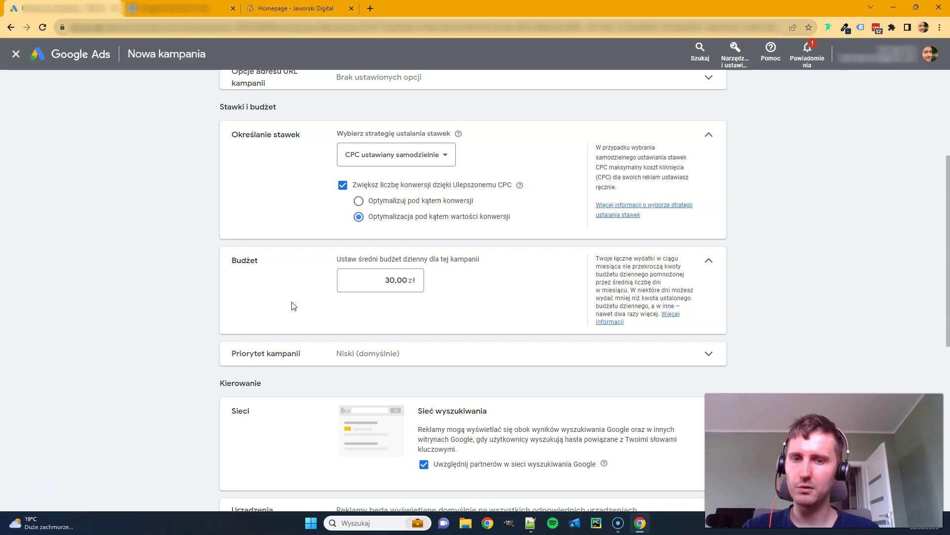
left_click(298, 306)
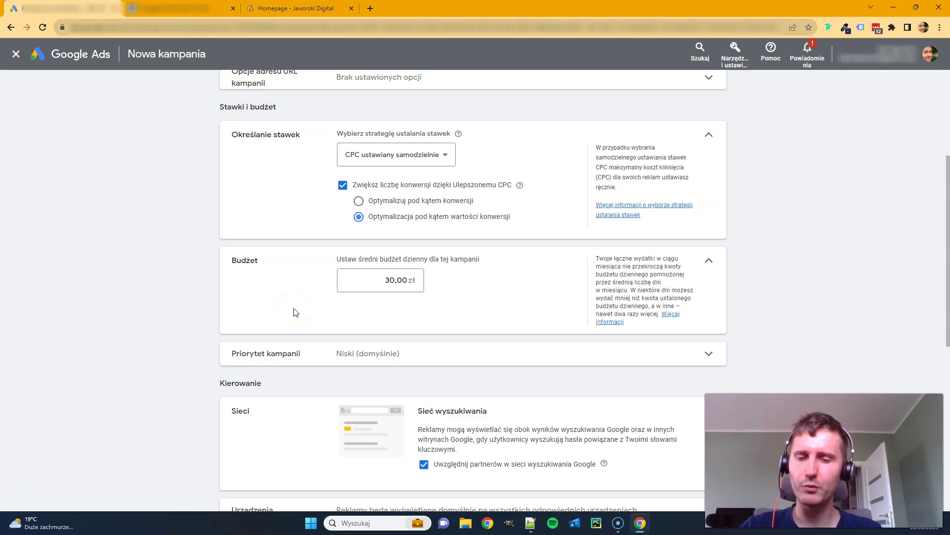
Step: Review the campaign priority options and keep Niski (domyślnie)
scroll(154, 341, "down", 2)
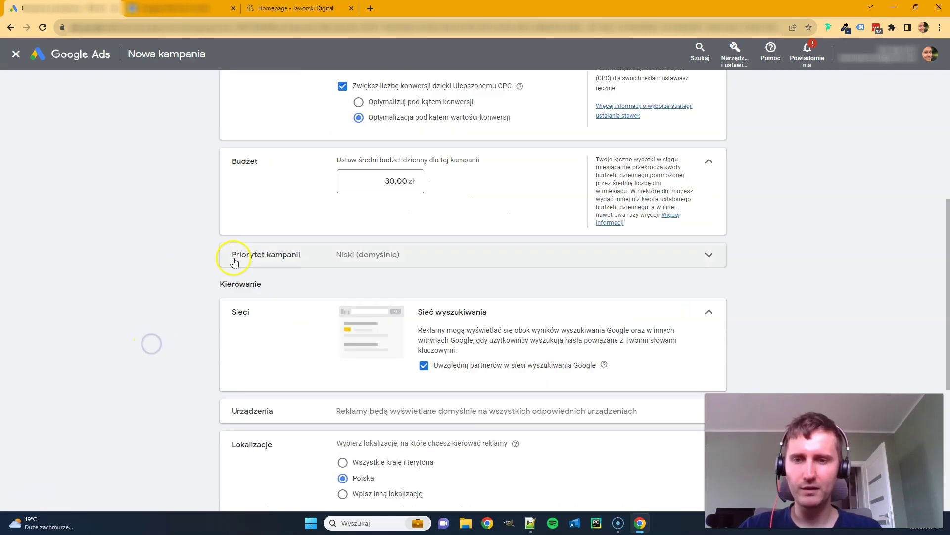
left_click(442, 254)
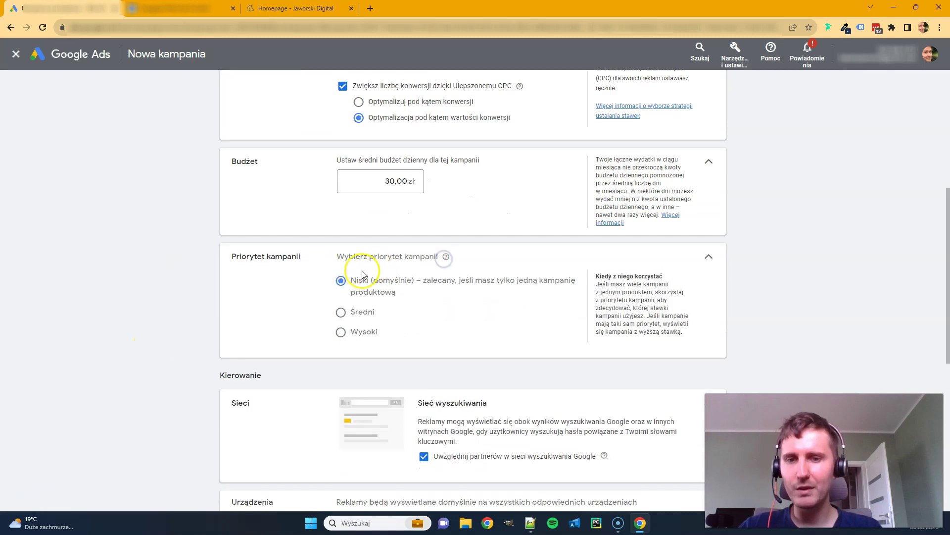
left_click(299, 290)
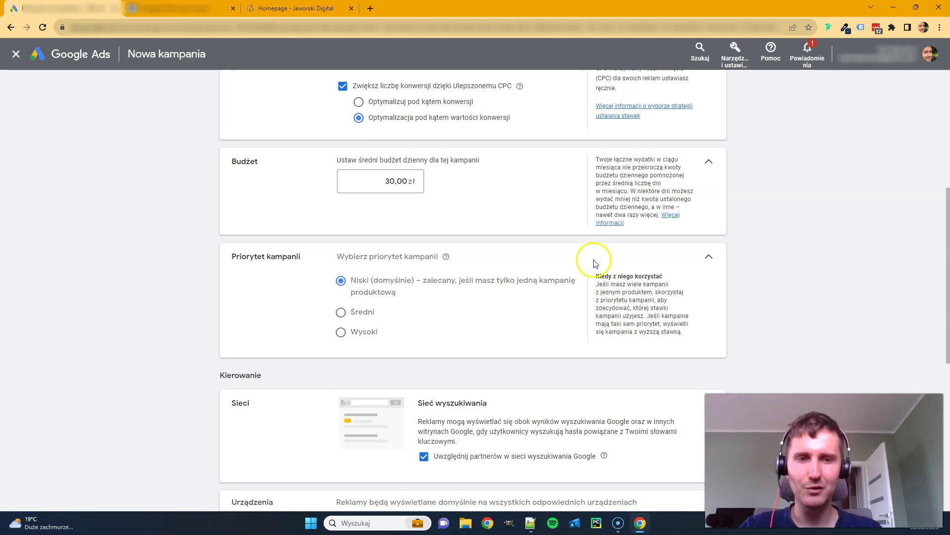
left_click(707, 256)
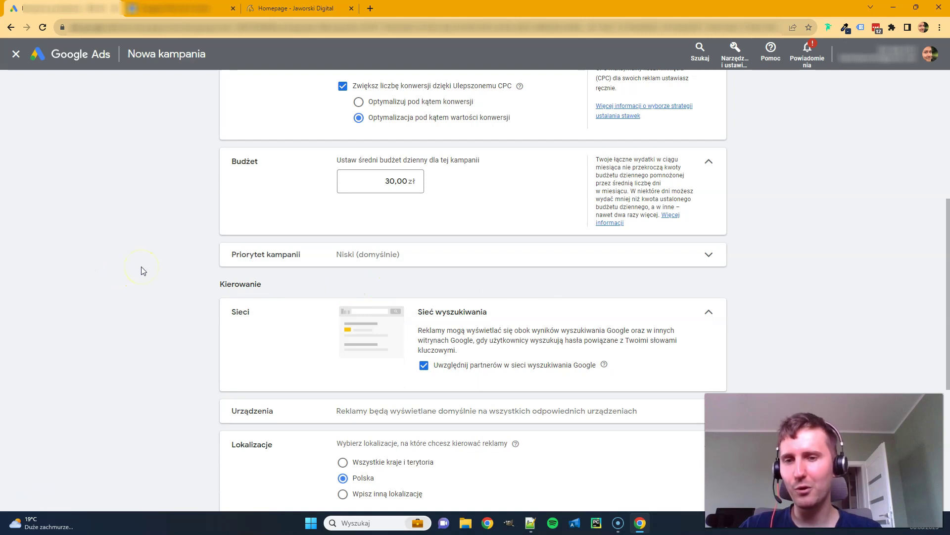
Step: Exclude Google search partners from the campaign's networks
scroll(141, 267, "down", 1)
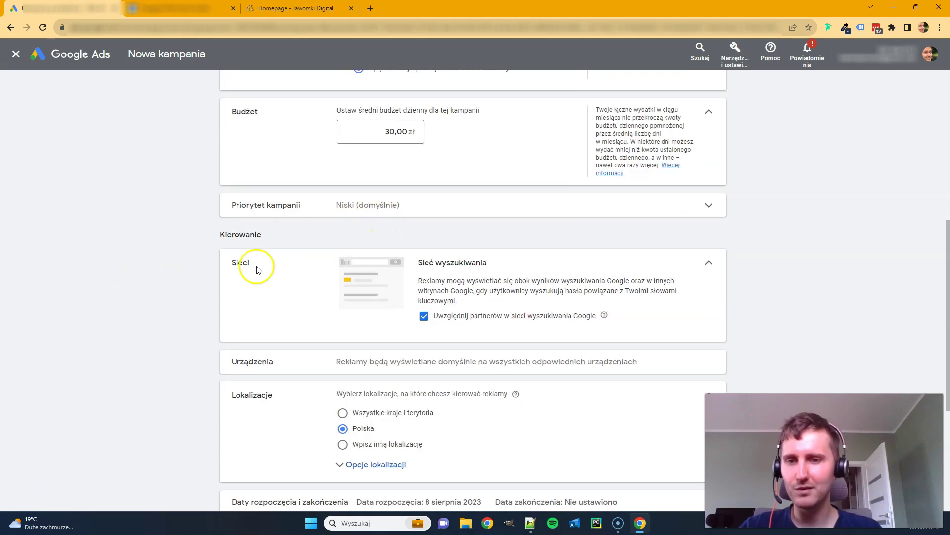
scroll(257, 269, "down", 1)
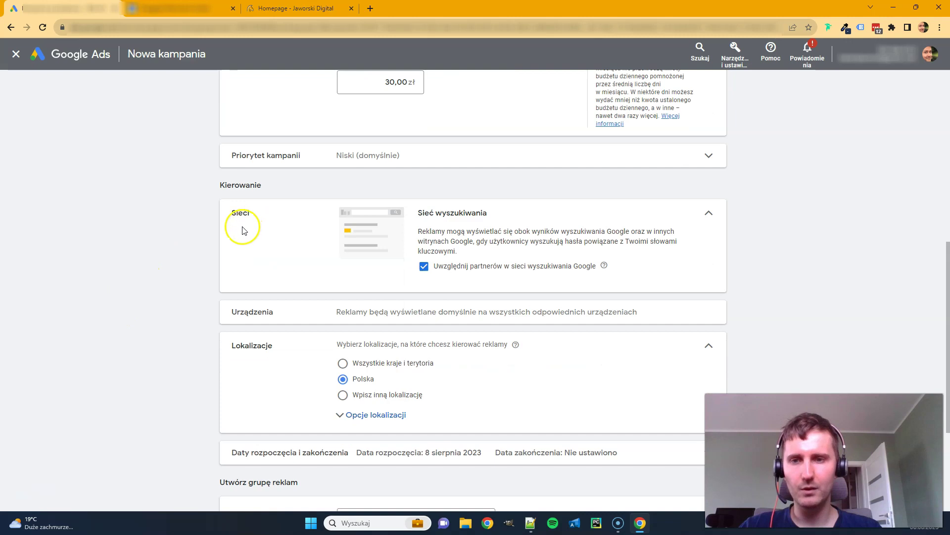
left_click(417, 271)
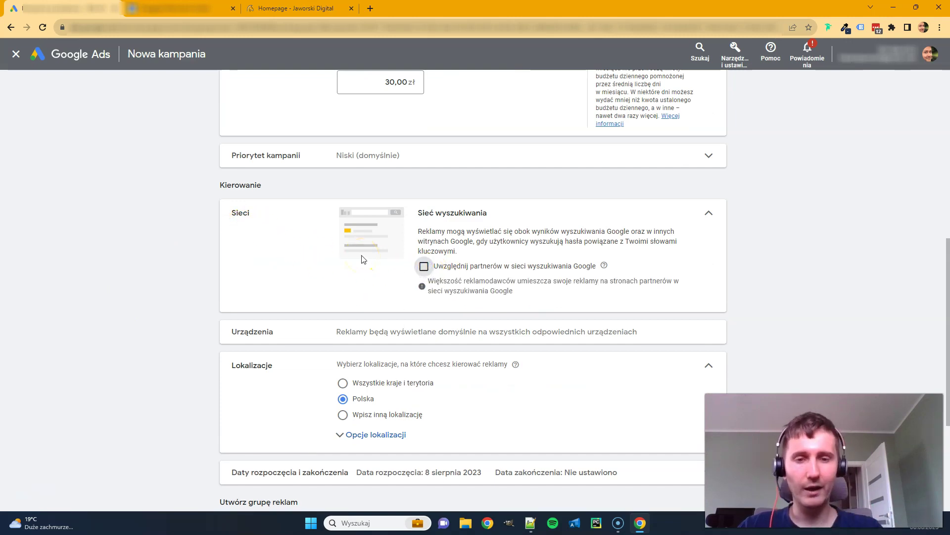
left_click(208, 261)
Step: Check the device, location and date settings, and name the ad group "Wszystko"
scroll(208, 264, "down", 1)
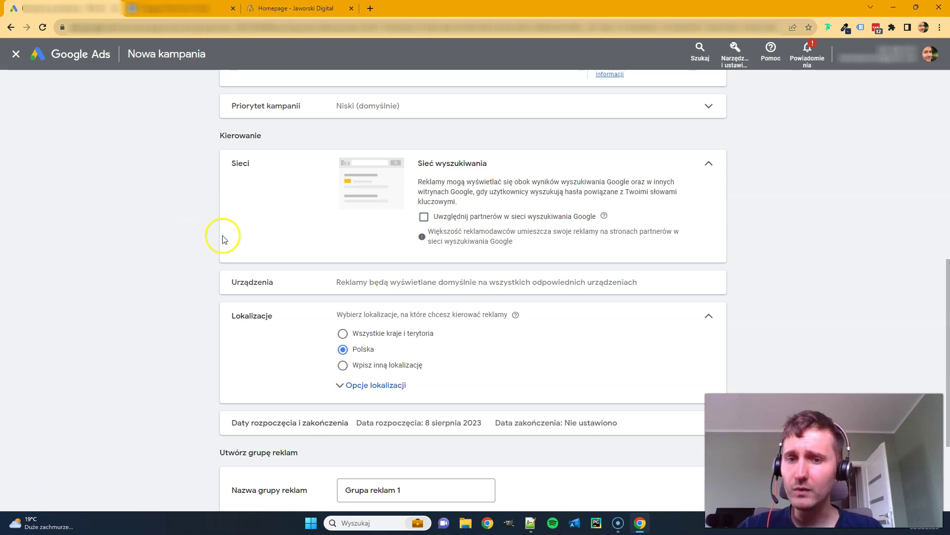
scroll(178, 304, "down", 1)
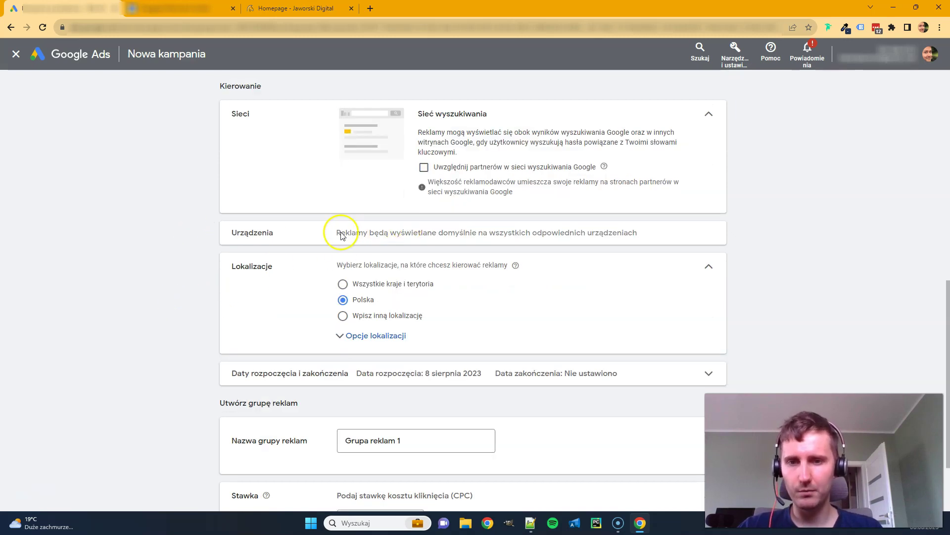
scroll(553, 233, "down", 1)
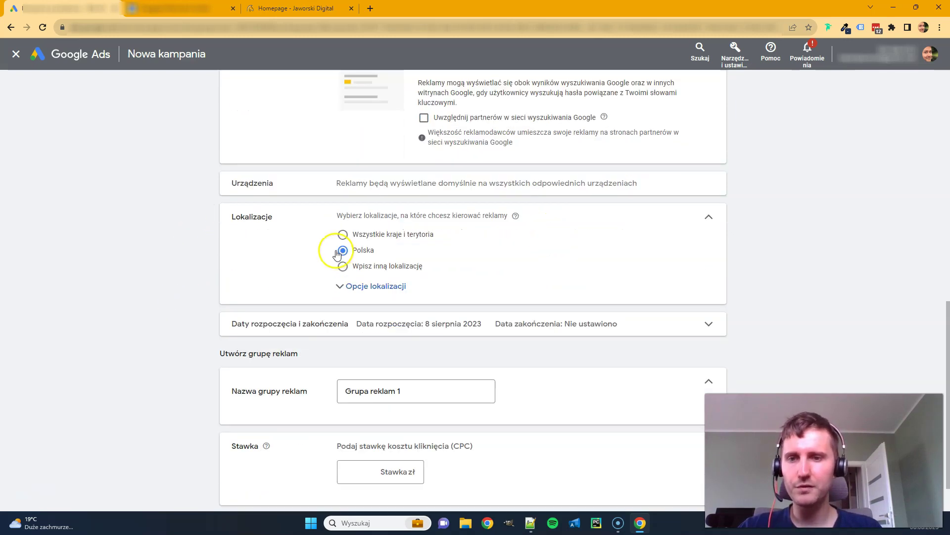
scroll(208, 270, "down", 1)
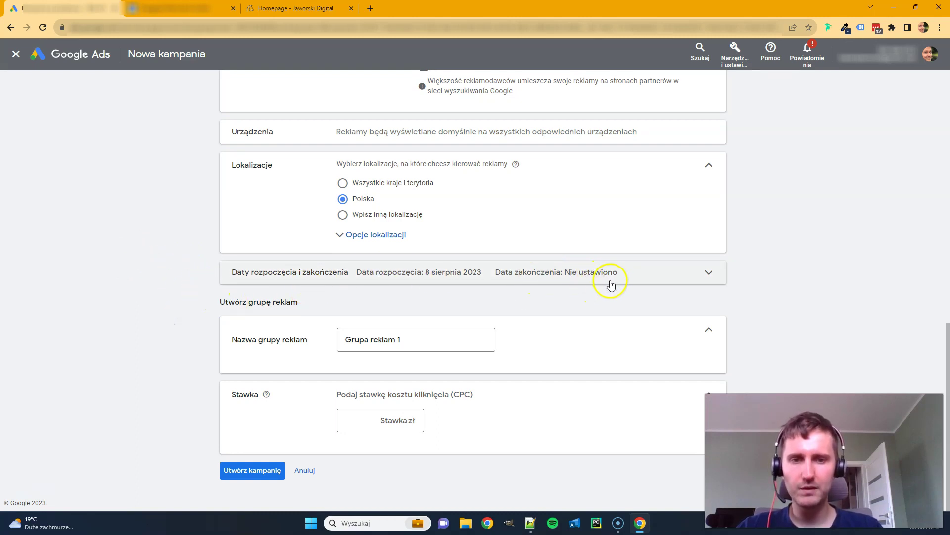
left_click_drag(426, 355, 229, 333)
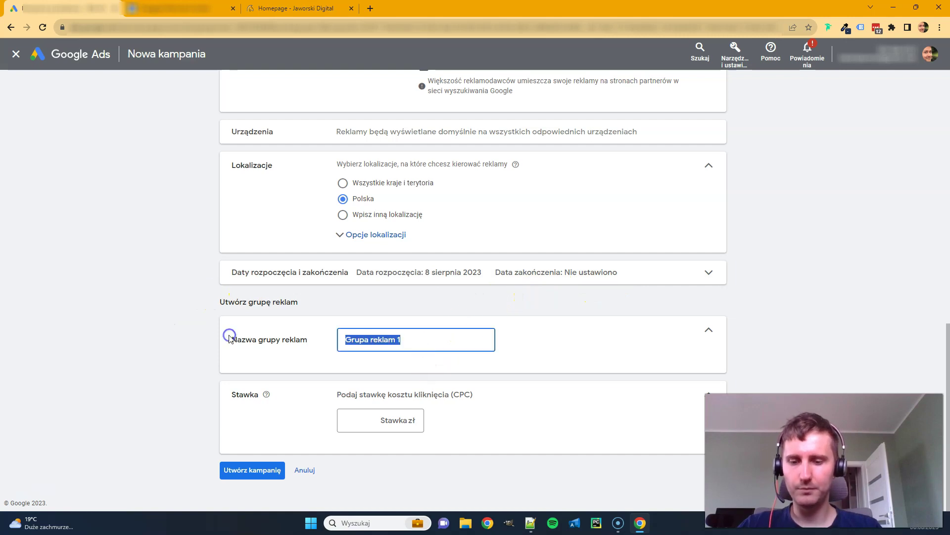
type("Wszystko")
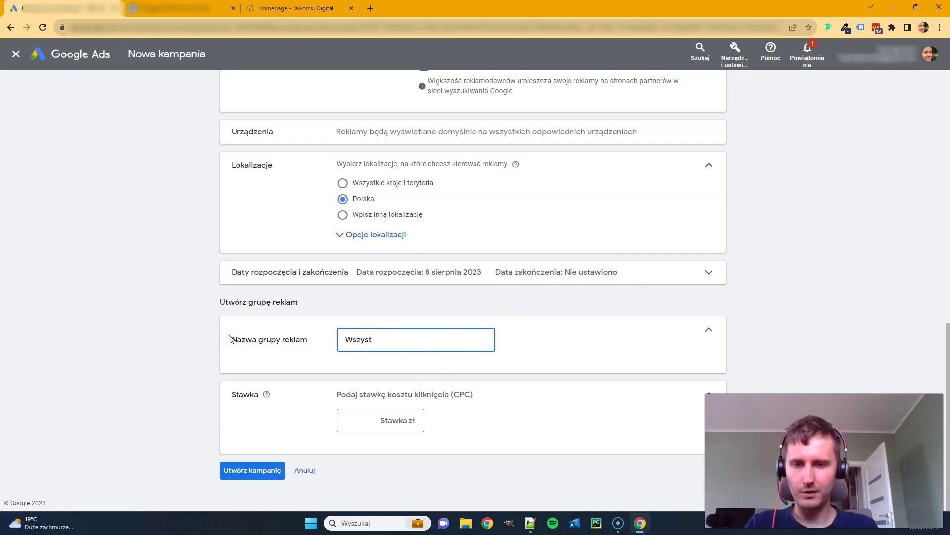
left_click(233, 335)
Step: Set the ad group's CPC bid to 1 zł and create the campaign
left_click(401, 429)
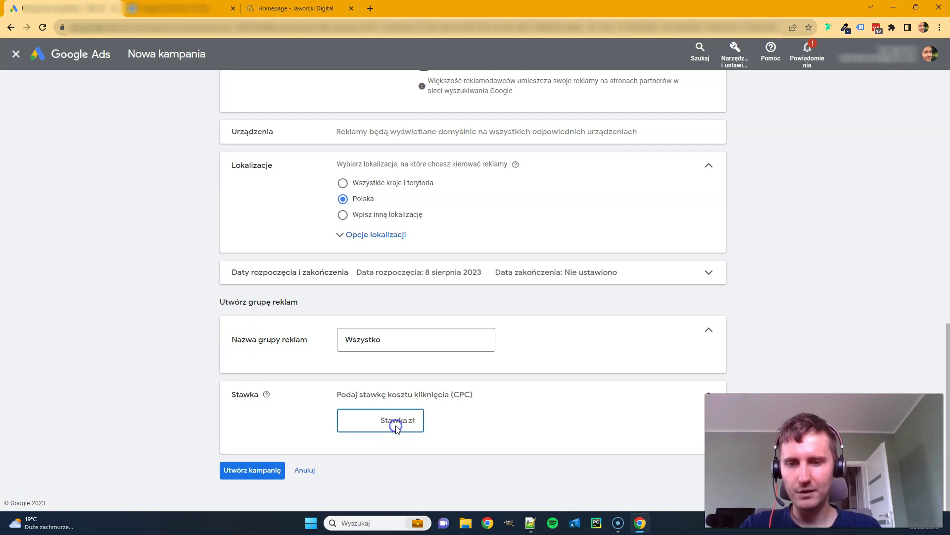
type("1")
left_click(171, 420)
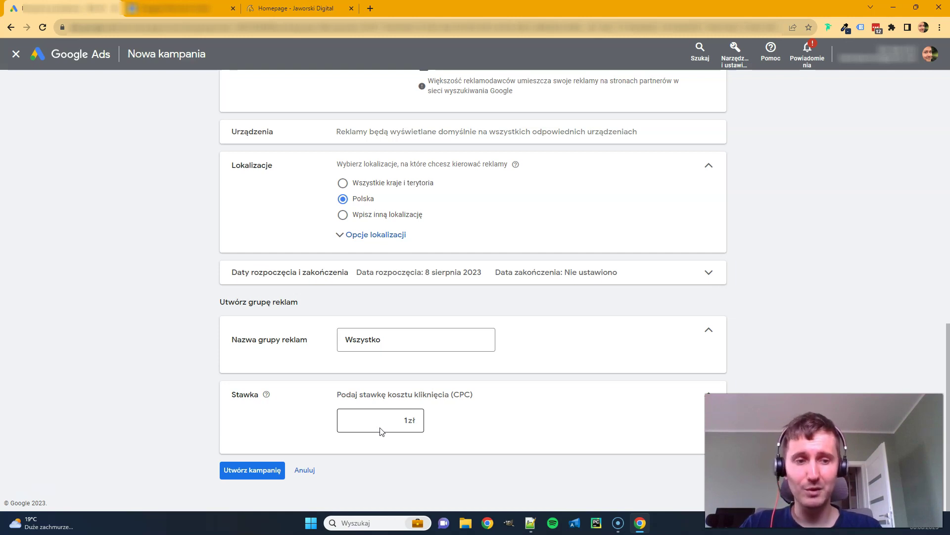
left_click(253, 471)
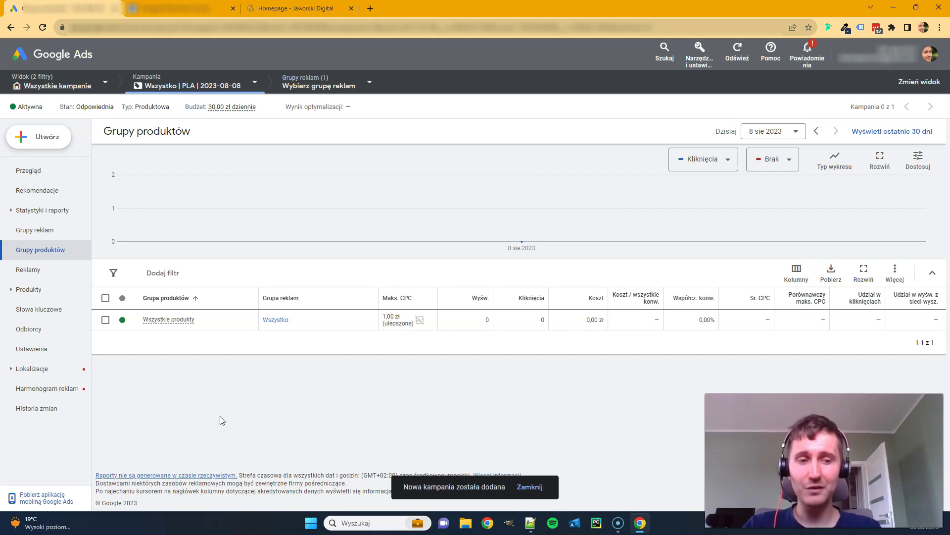
Step: Switch to the shop's product page and check its product categories
left_click(507, 393)
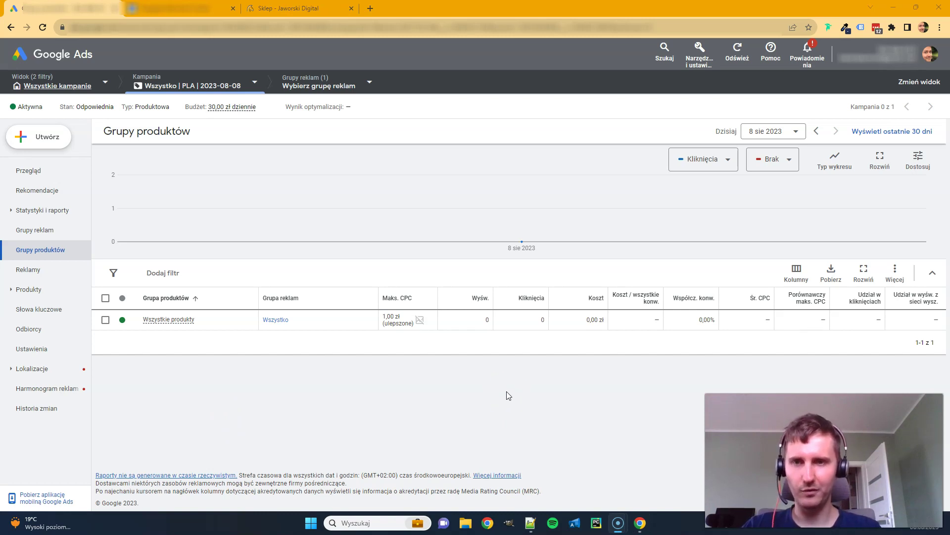
left_click(295, 9)
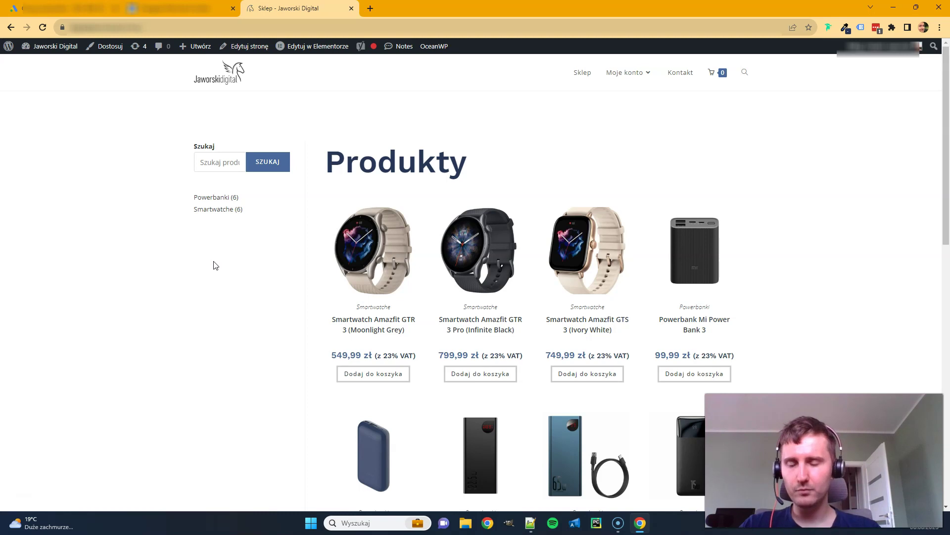
left_click(207, 261)
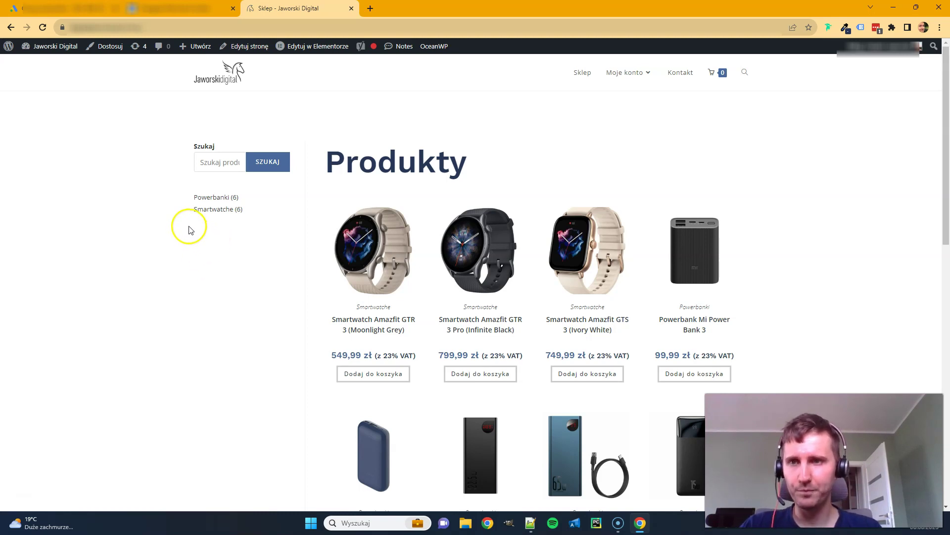
Step: Return to Google Ads and rename the Shopping campaign "Smartwatche | PLA | 2023-08-08"
left_click(57, 9)
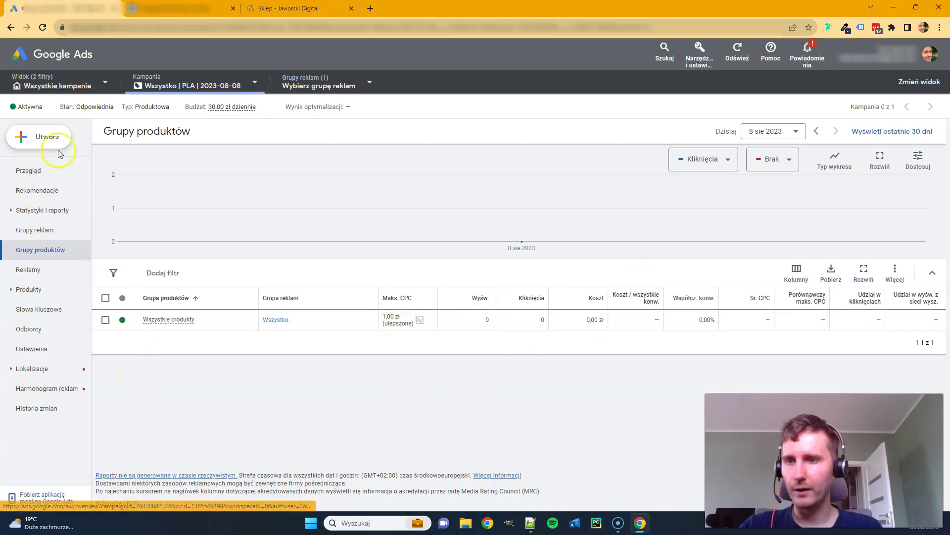
left_click(77, 86)
left_click(64, 234)
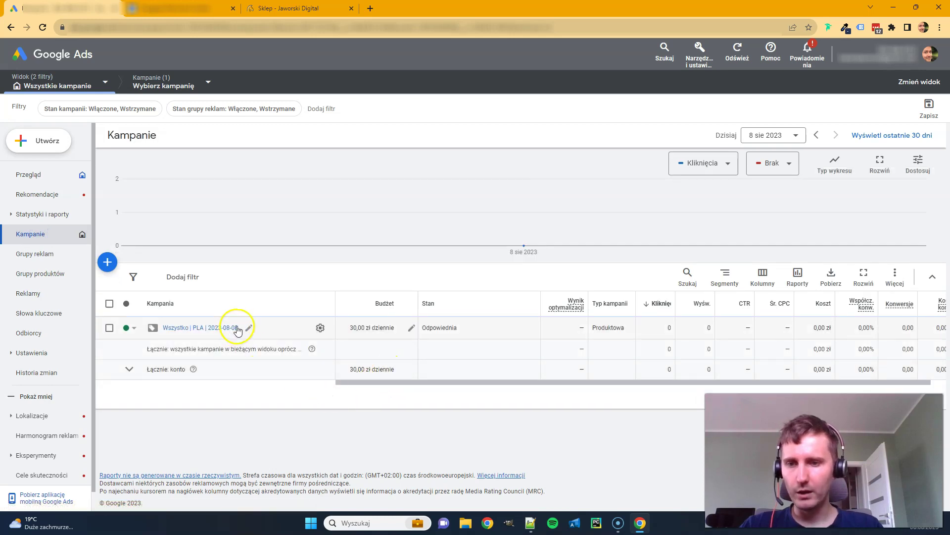
left_click(250, 326)
double_click(166, 350)
type("Smartwa")
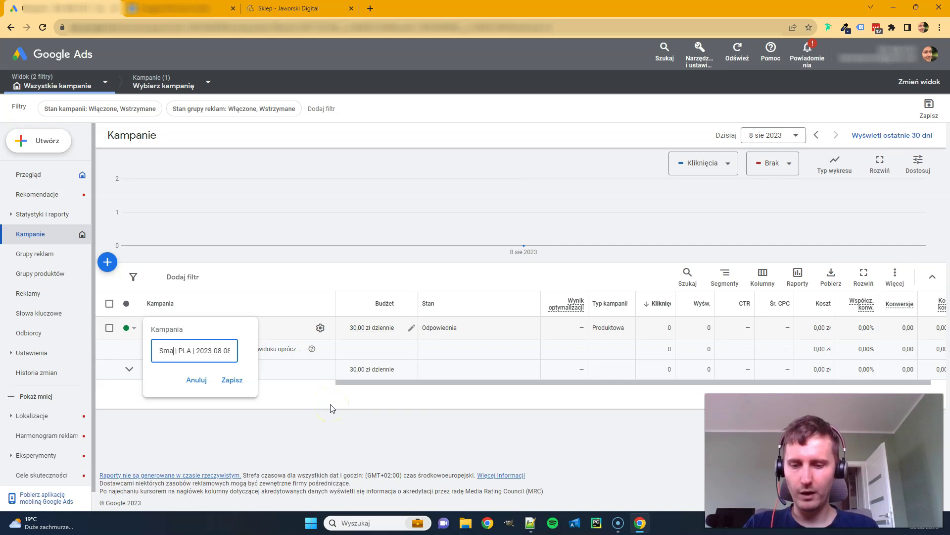
type("tche")
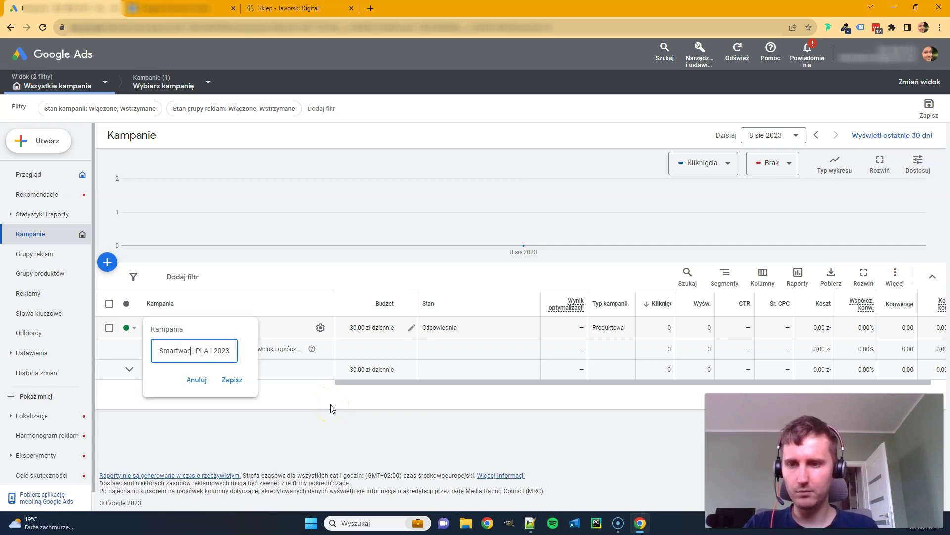
left_click(233, 380)
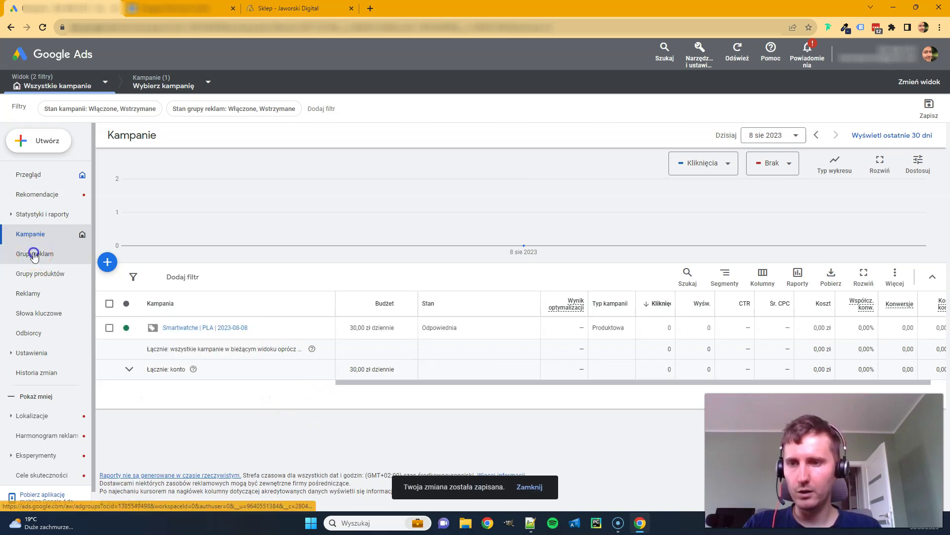
Step: Rename the ad group of the Smartwatche campaign as "Smartwatche"
left_click(33, 252)
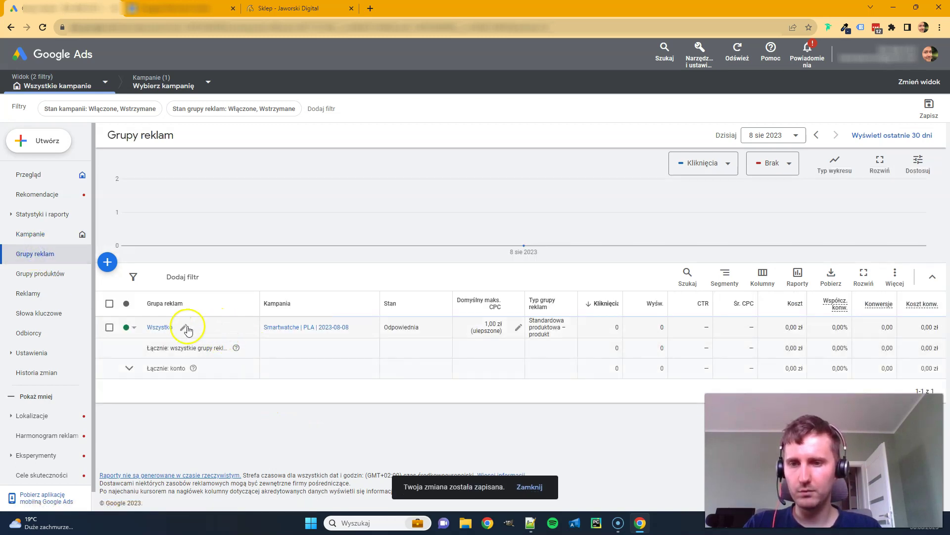
left_click(186, 327)
type("Sma")
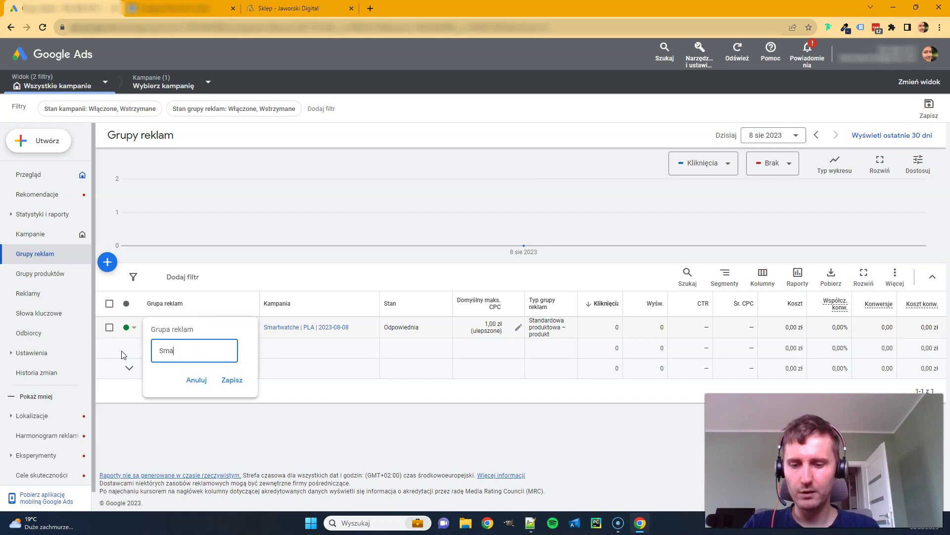
type("rtwatche")
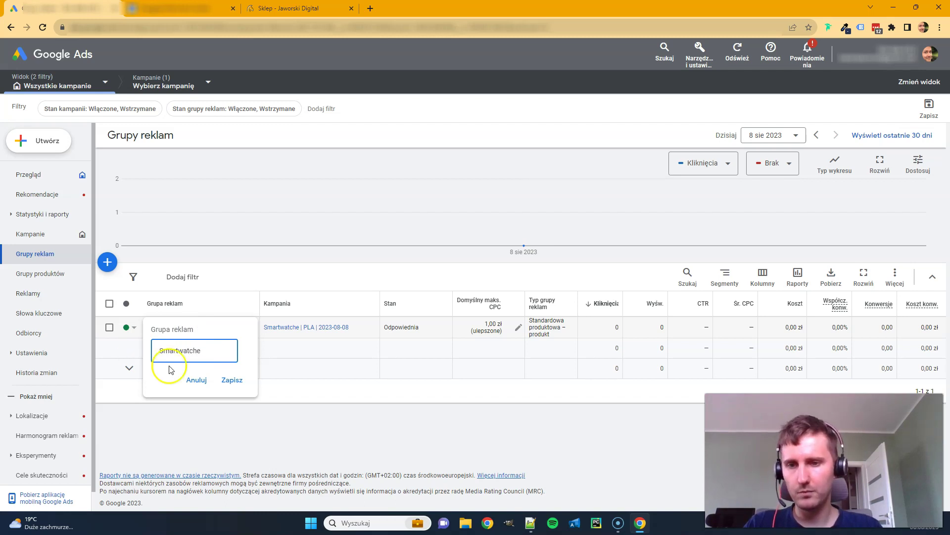
left_click(234, 380)
Step: Subdivide the "Wszystkie produkty" product group by product type with the value "home", saving without bid changes
left_click(30, 233)
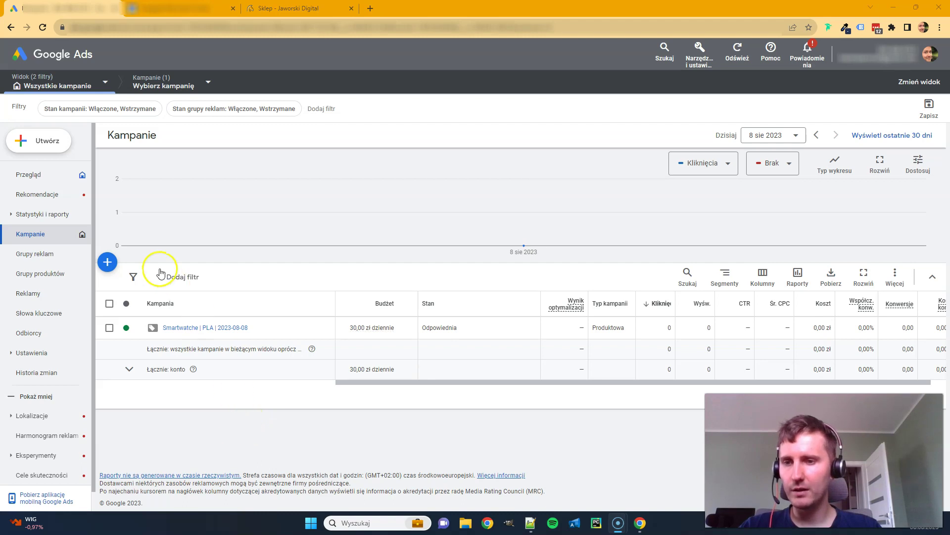
left_click(59, 275)
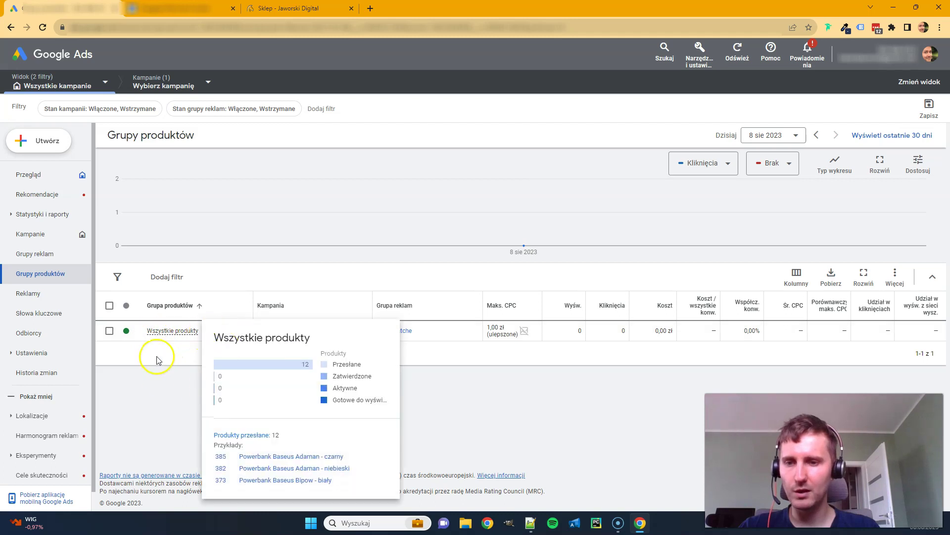
left_click(243, 330)
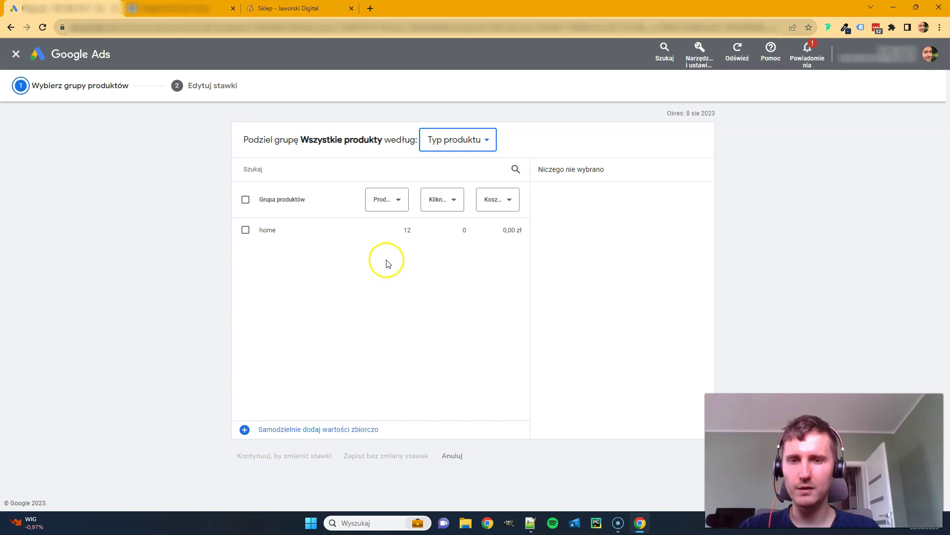
left_click(465, 145)
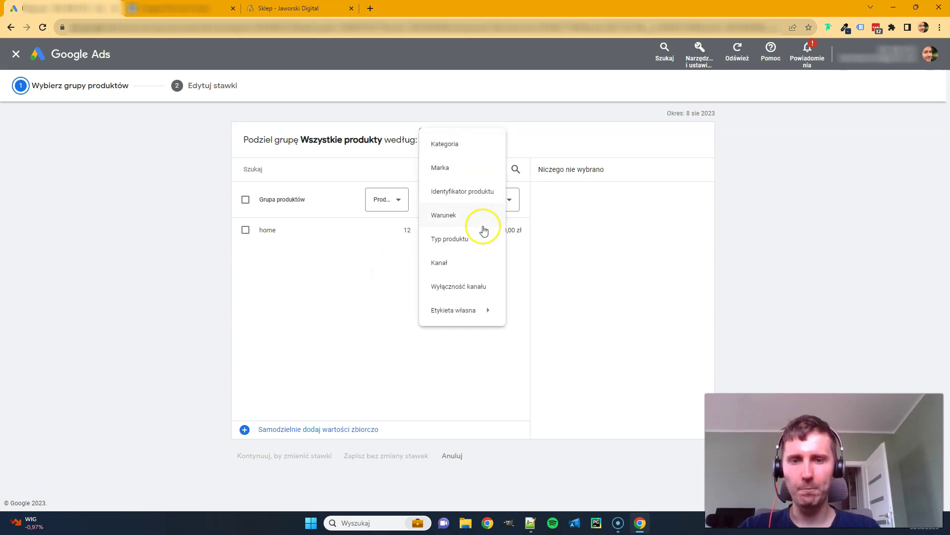
left_click(470, 239)
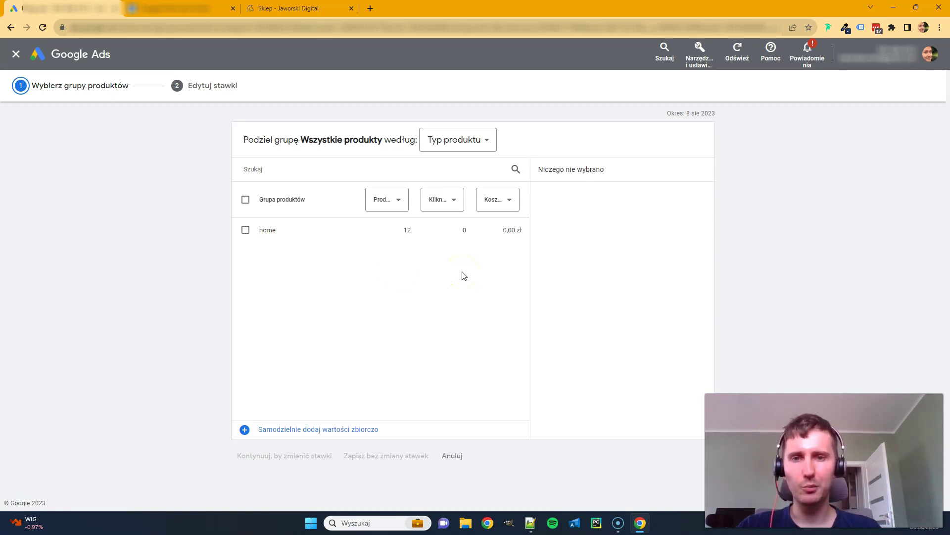
left_click(461, 153)
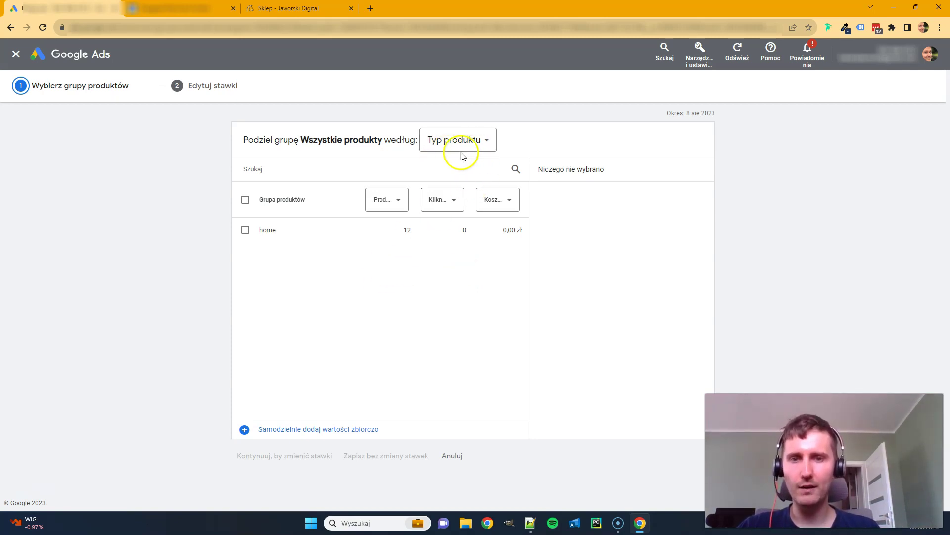
left_click(245, 231)
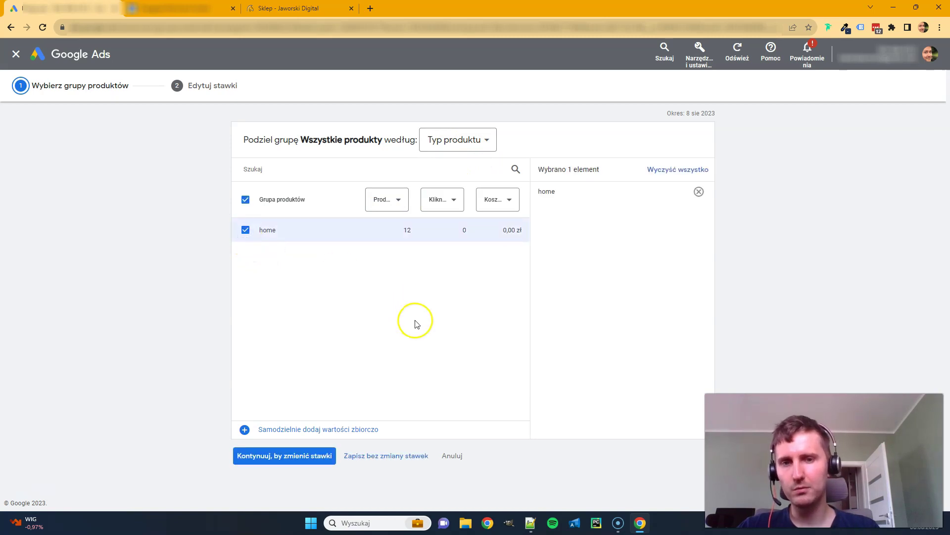
left_click(385, 459)
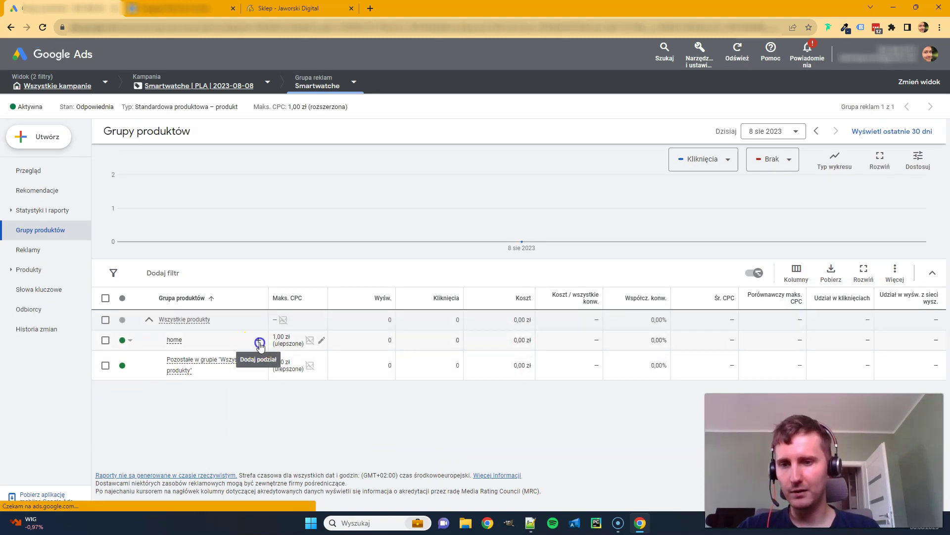
Step: Subdivide the "home" product group by product type into "powerbanki" and "smartwatche", keeping the bids
left_click(259, 342)
left_click(246, 230)
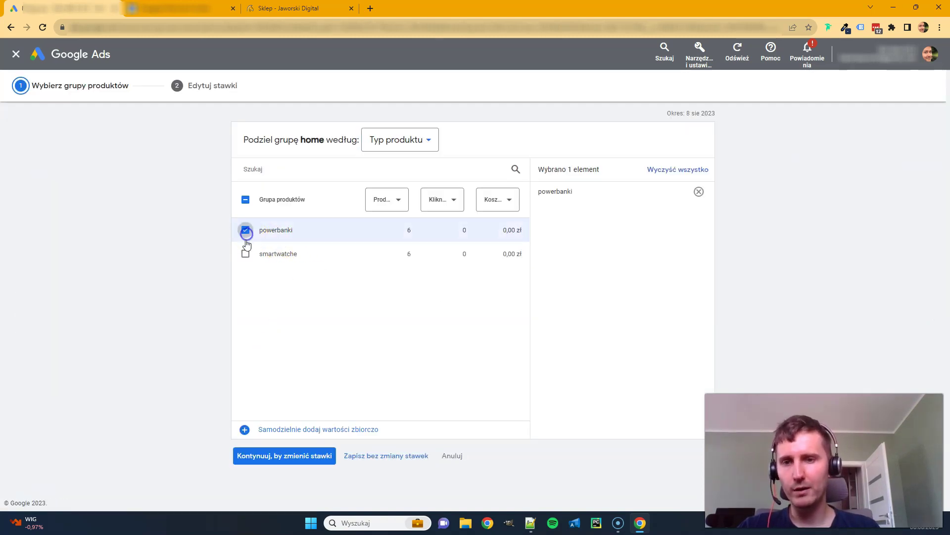
left_click(245, 254)
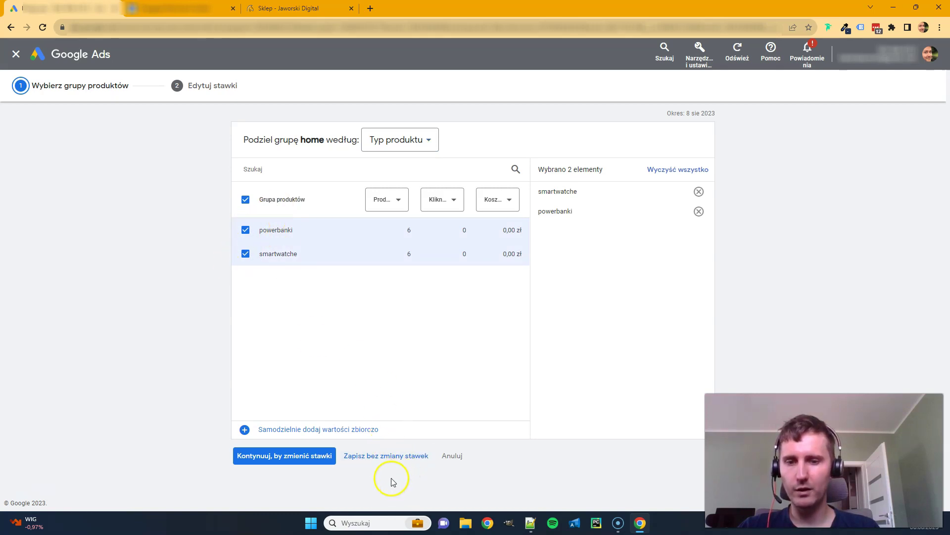
left_click(386, 459)
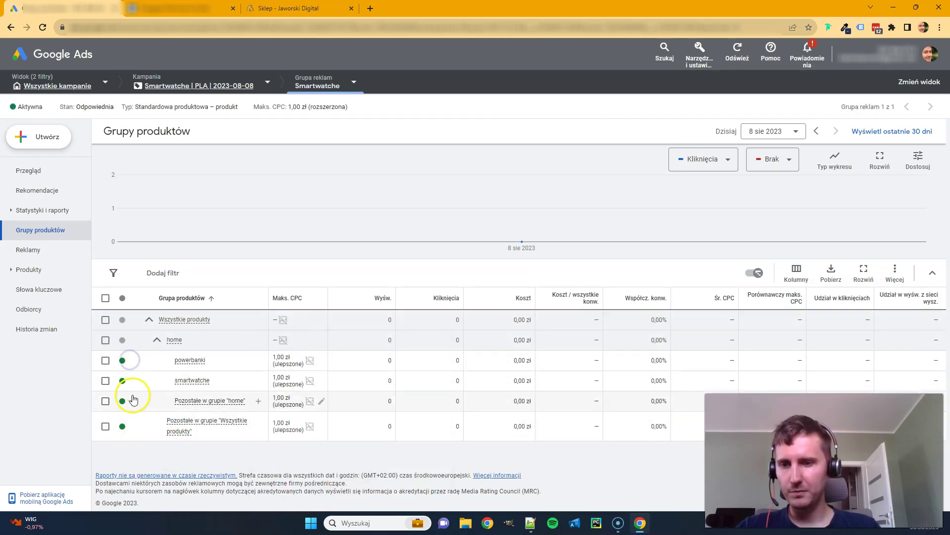
Step: Exclude the "powerbanki" product group and the remaining products of both "home" and "Wszystkie produkty"
left_click(126, 364)
left_click(132, 362)
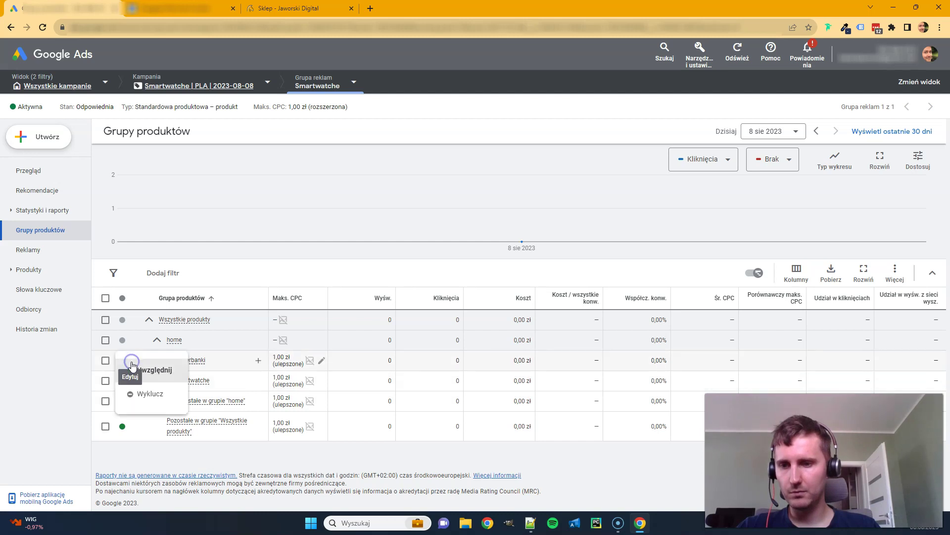
left_click(151, 395)
left_click(123, 400)
left_click(144, 434)
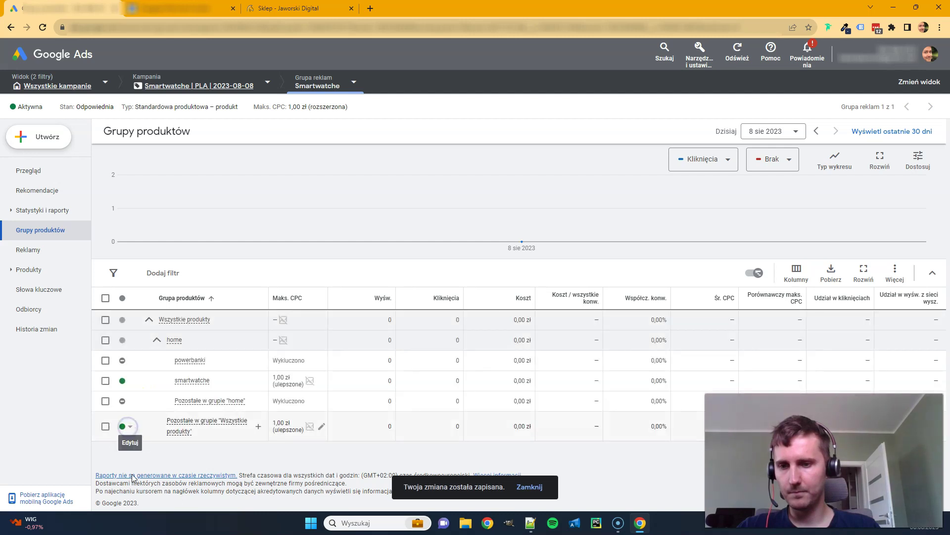
left_click(129, 426)
left_click(141, 452)
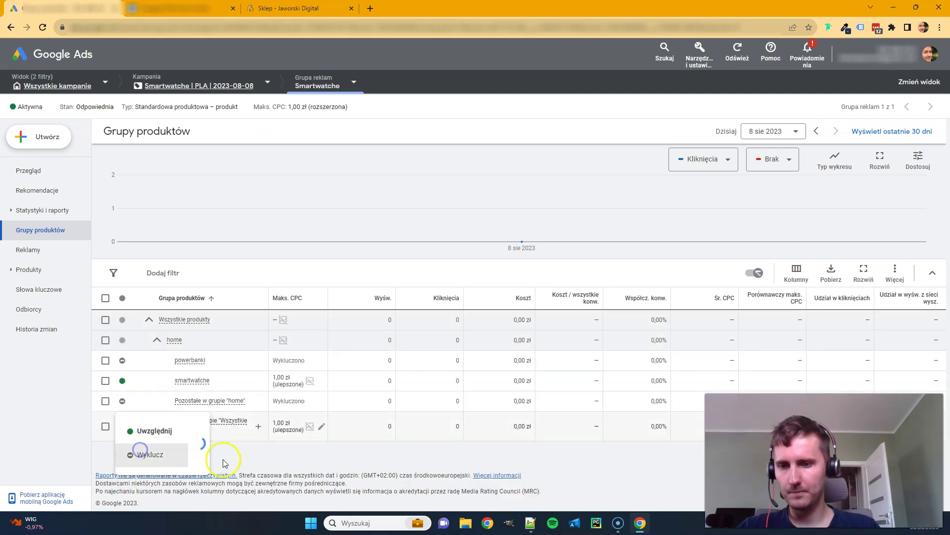
mouse_move(191, 381)
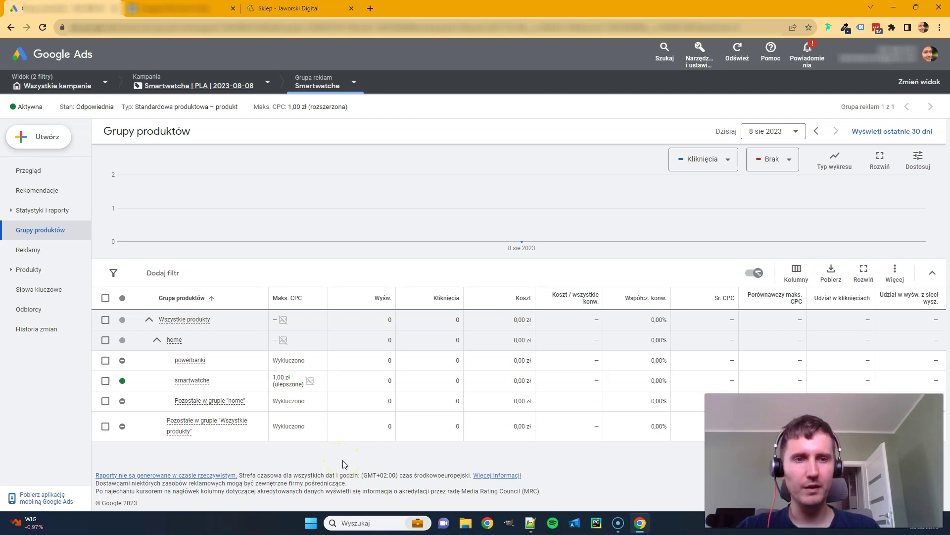
Step: Duplicate the Smartwatche campaign by copying it and pasting it into the same account without pausing the copy
left_click(64, 87)
left_click(32, 231)
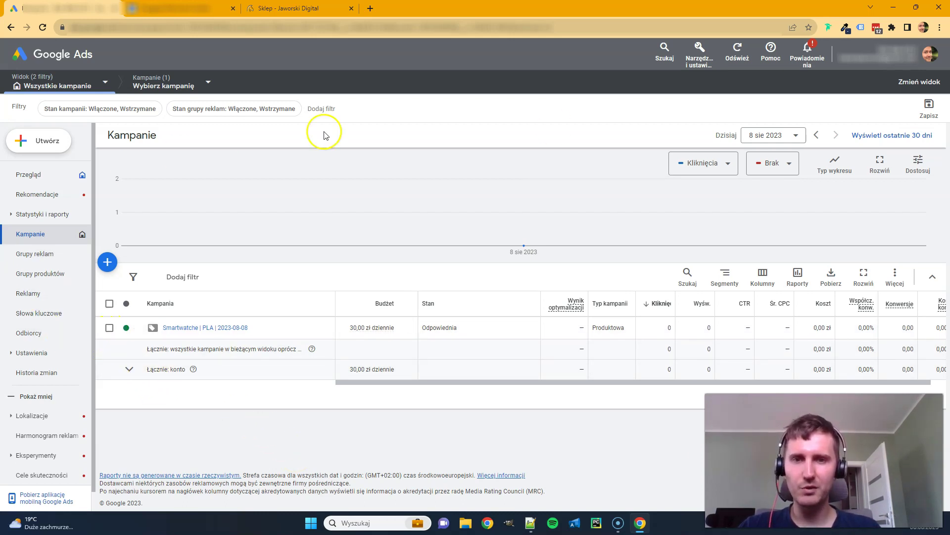
left_click(110, 328)
left_click(170, 278)
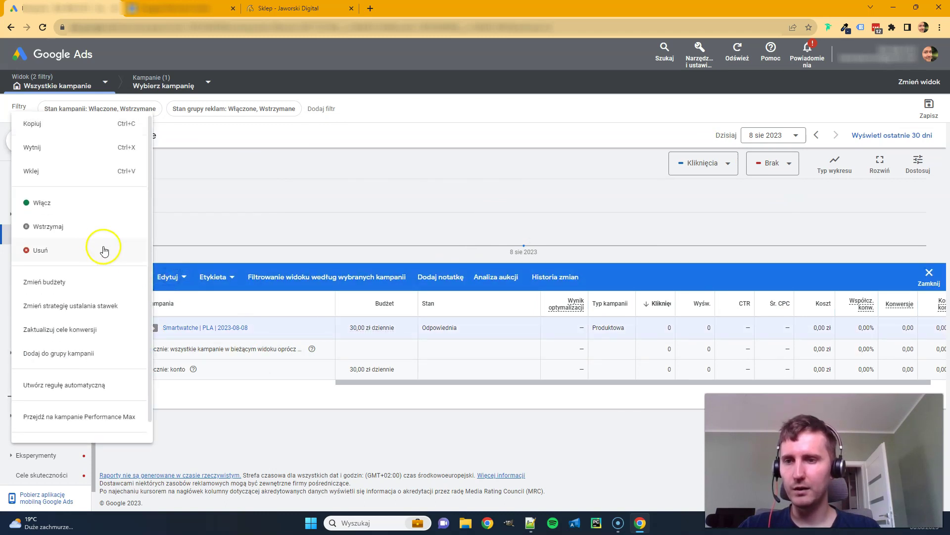
left_click(58, 127)
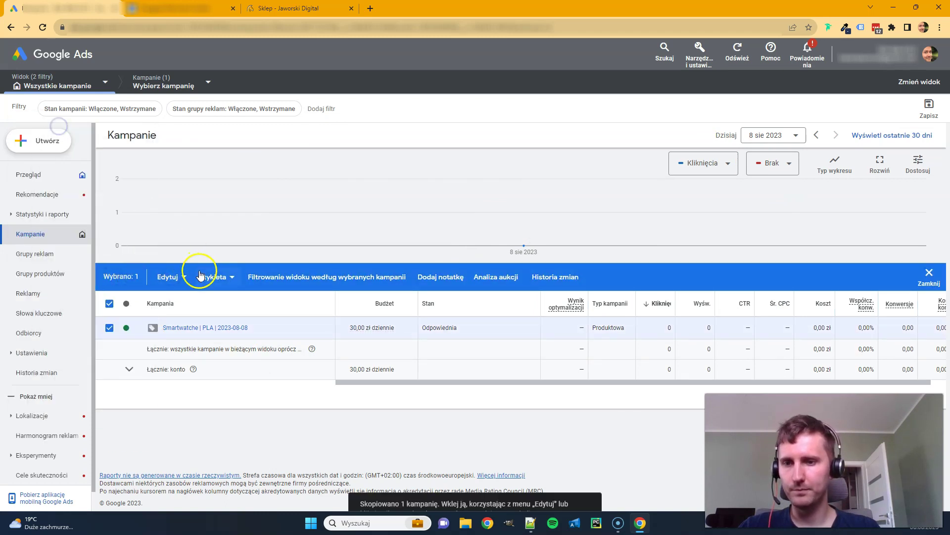
left_click(110, 327)
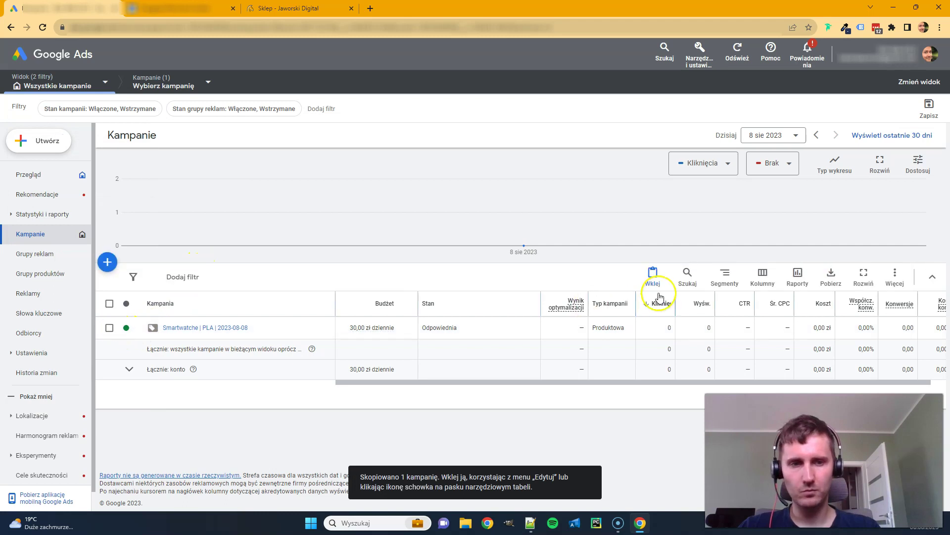
left_click(654, 280)
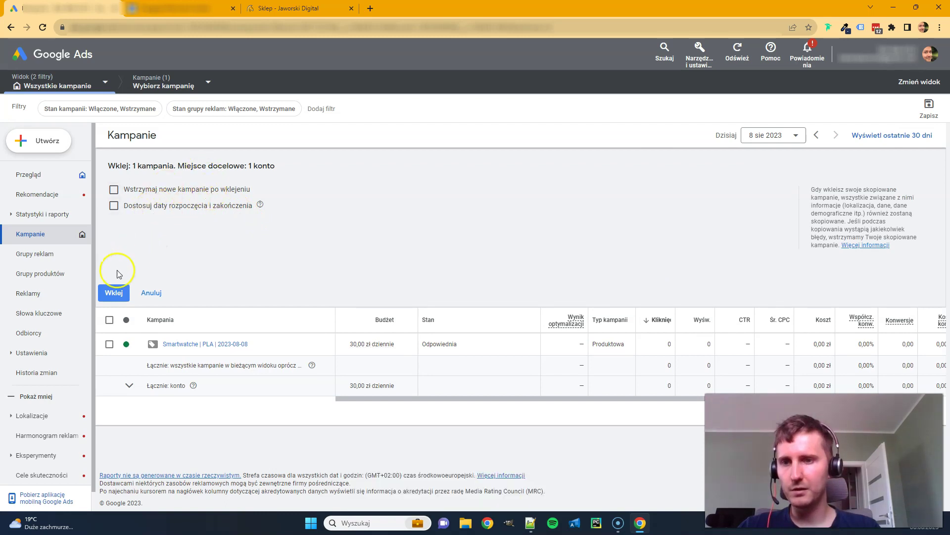
left_click(115, 293)
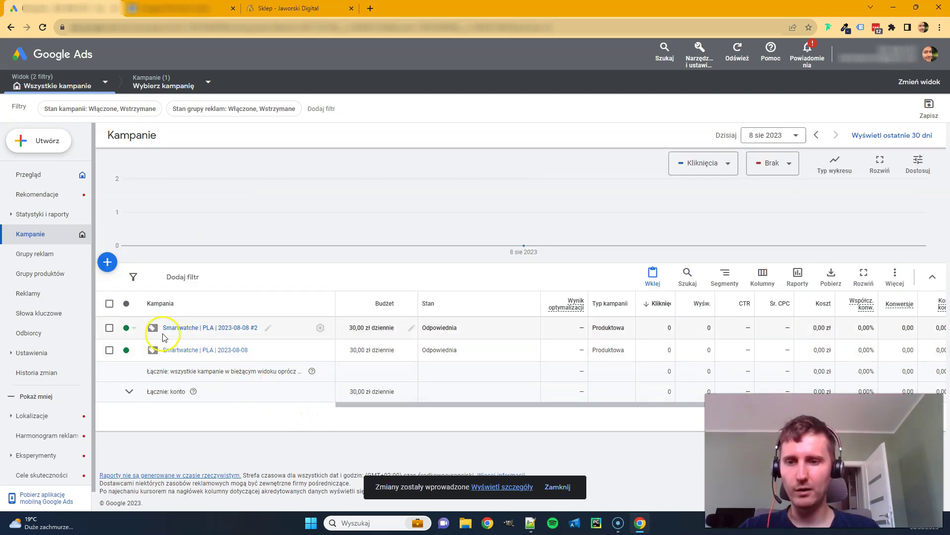
Step: Rename the copied campaign "Powerbanki | PLA | 2023-08-08" and its ad group "Powerbanki"
left_click(268, 327)
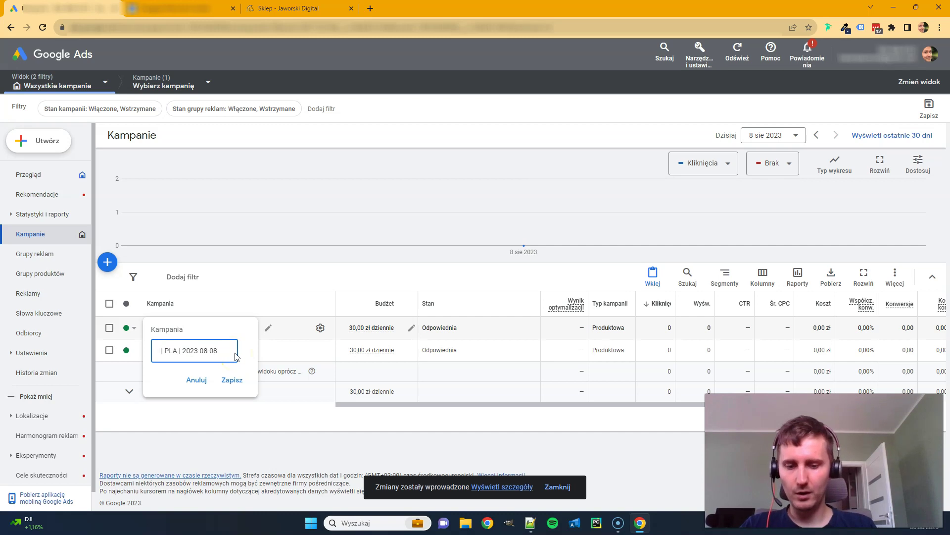
left_click(231, 381)
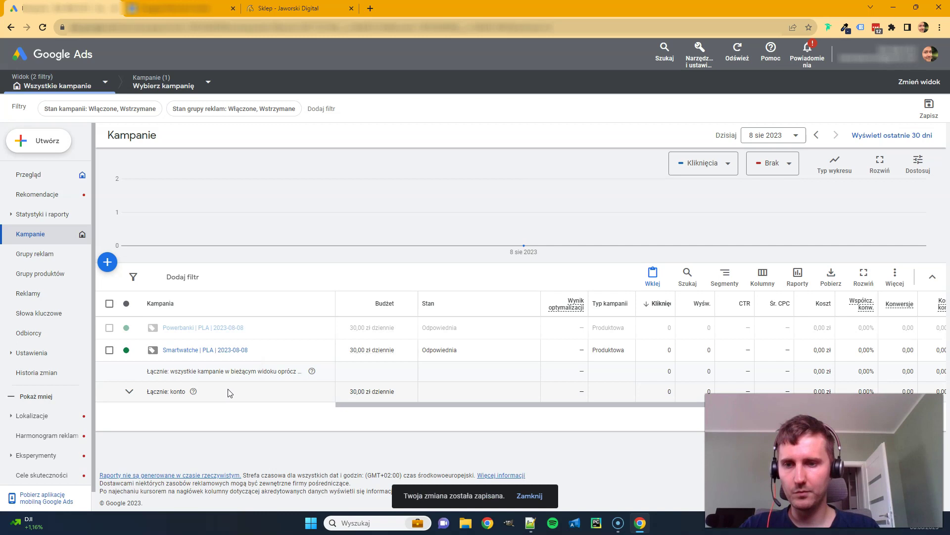
left_click(179, 329)
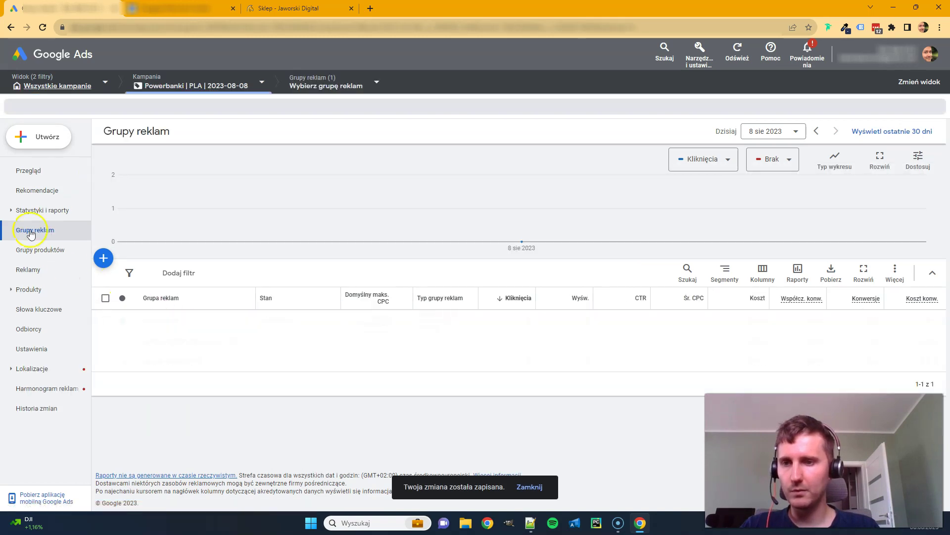
left_click(190, 321)
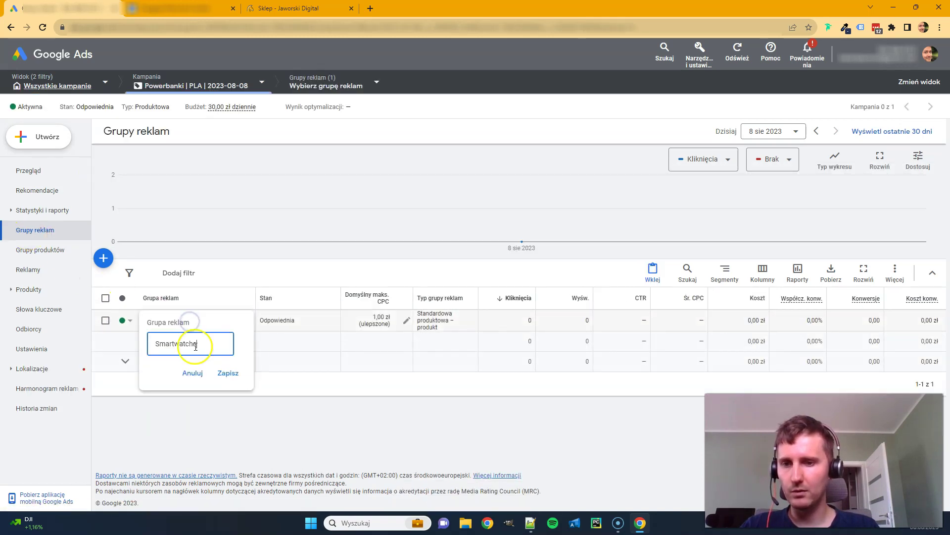
type("Powerbanki")
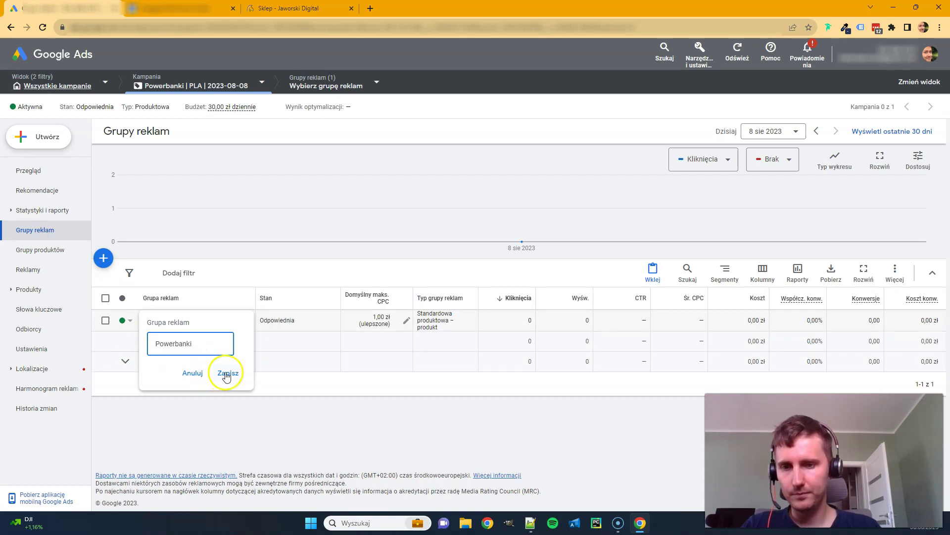
left_click(228, 373)
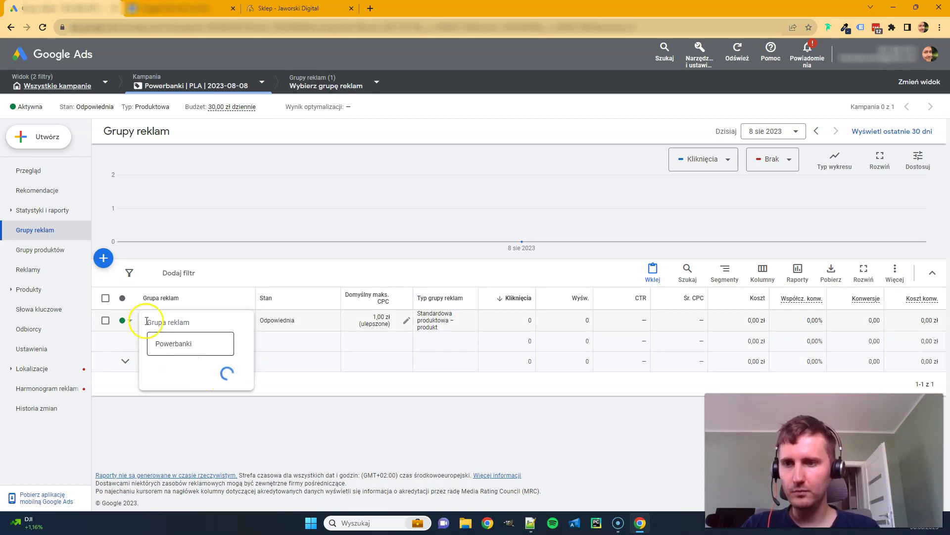
Step: Include the "powerbanki" product group in the Powerbanki campaign with a 1 zł maximum CPC and exclude the "smartwatche" product group
left_click(56, 254)
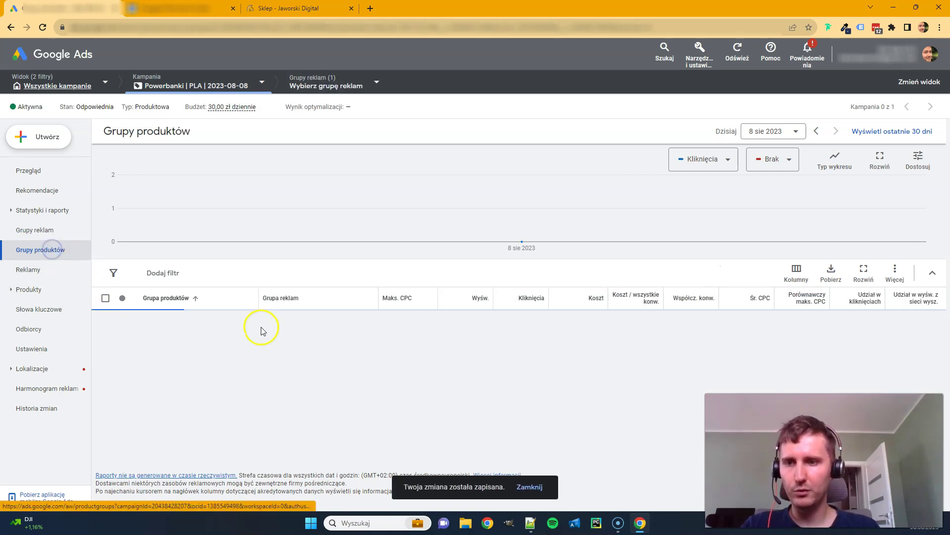
left_click(122, 370)
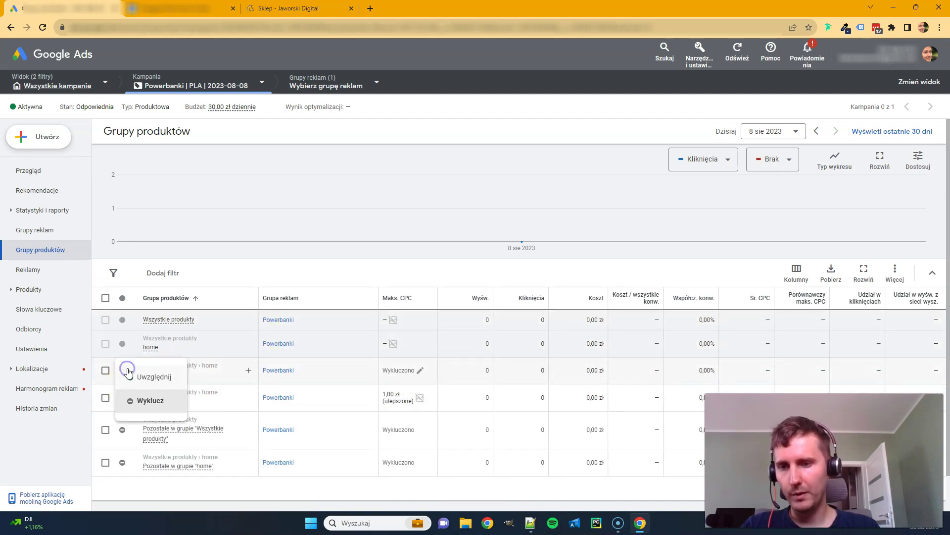
left_click(140, 379)
type("1")
left_click(201, 413)
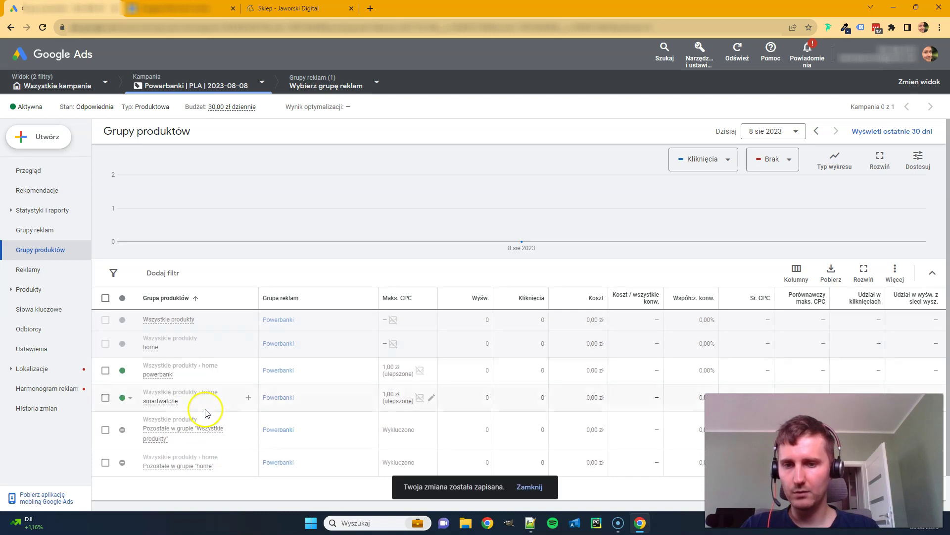
left_click(123, 397)
left_click(134, 427)
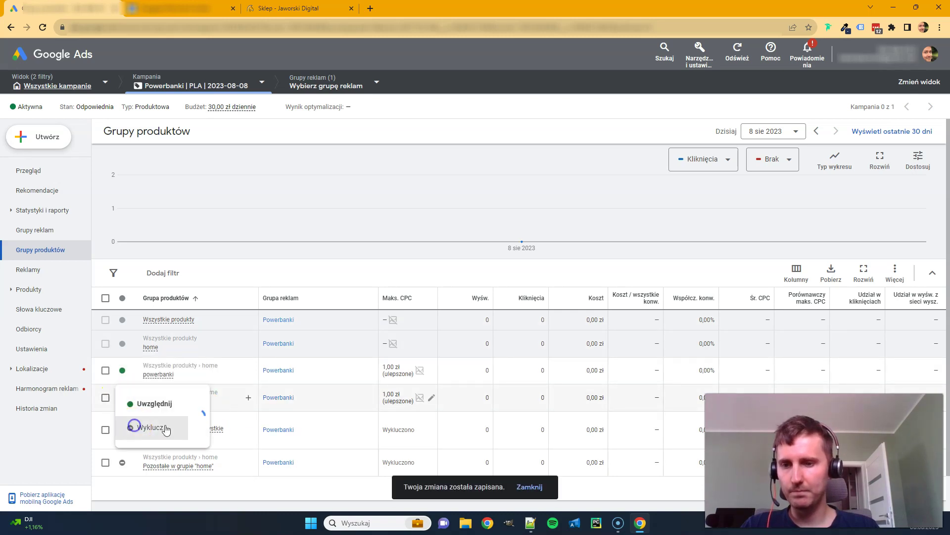
Step: Set the daily budget of both the Smartwatche and Powerbanki campaigns to 15,00 zł in the list of all campaigns
left_click(87, 93)
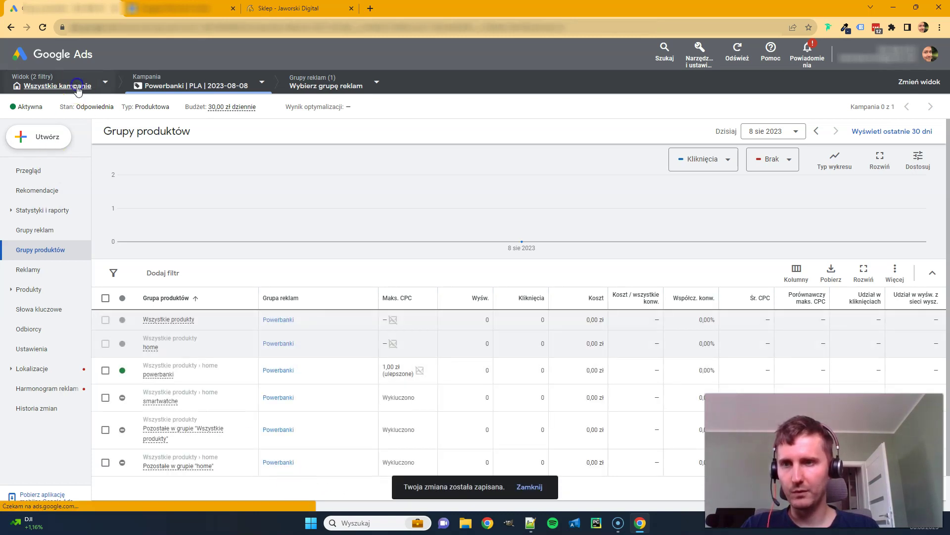
left_click(31, 233)
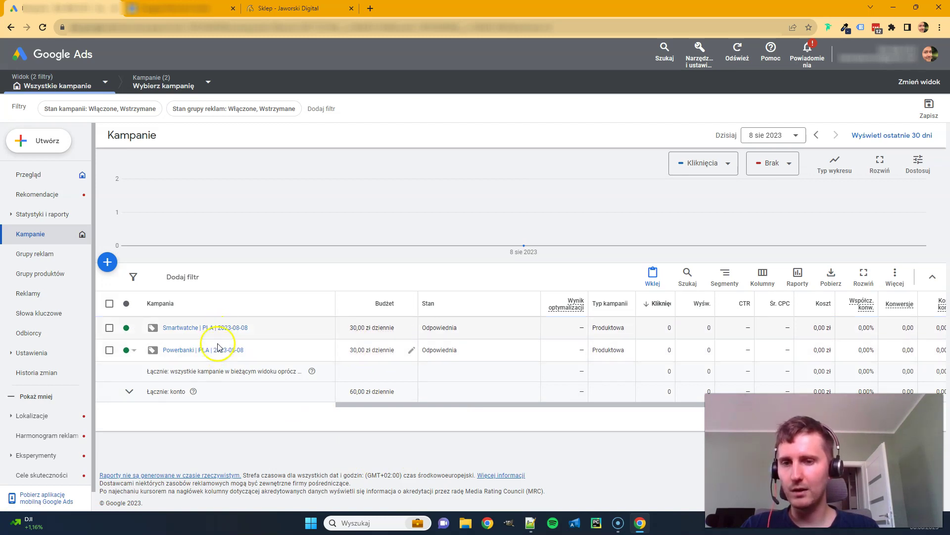
mouse_move(361, 333)
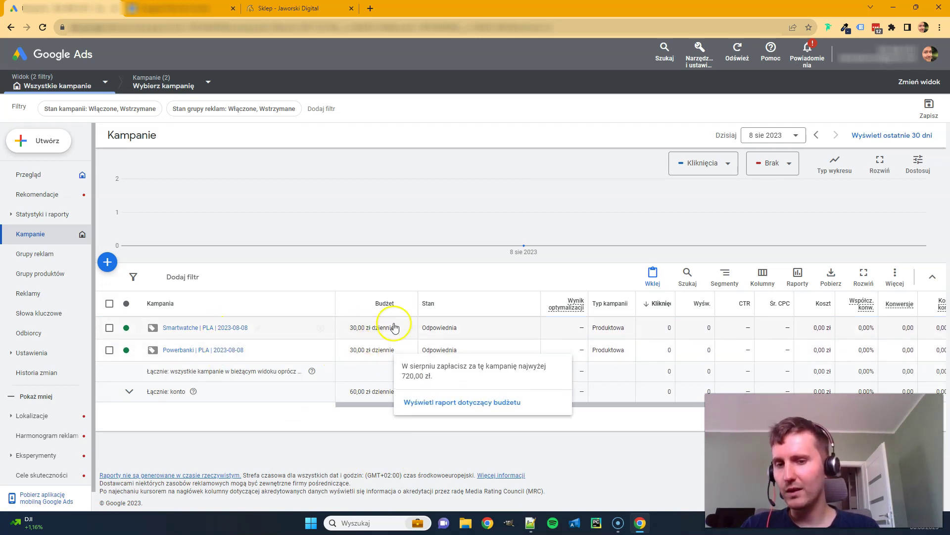
left_click(412, 327)
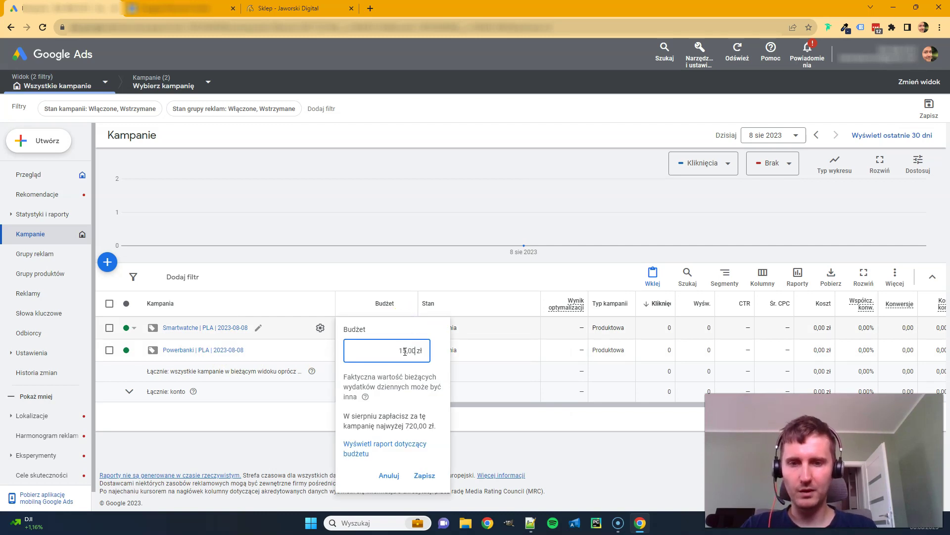
type("15")
left_click(424, 475)
mouse_move(410, 353)
type("15,00")
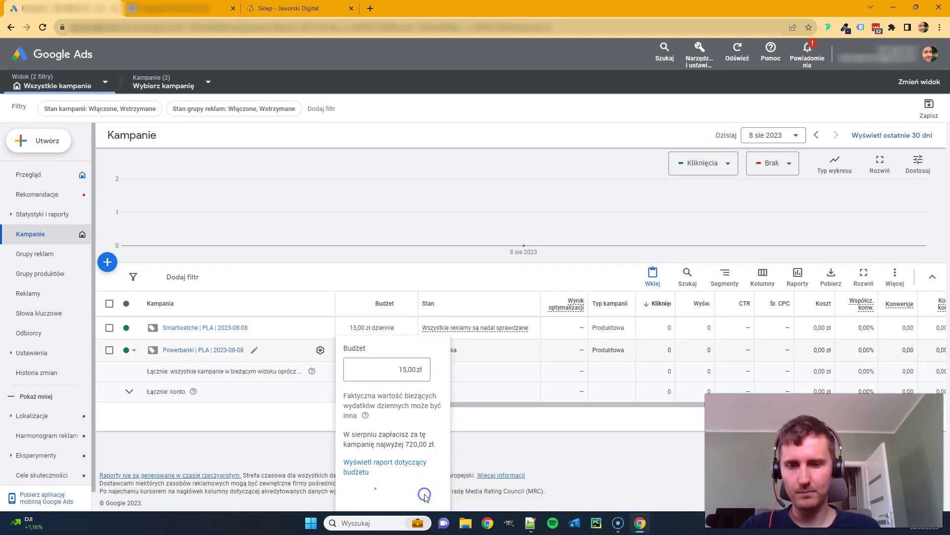
left_click(425, 493)
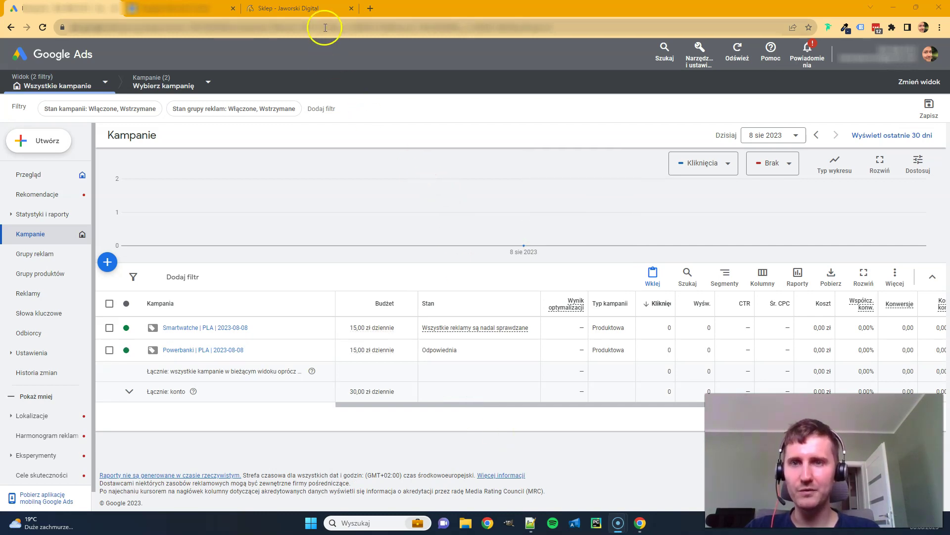
Step: View the shop's product page with its Powerbanki and Smartwatche categories, and return to the Google Ads campaign list
left_click(315, 9)
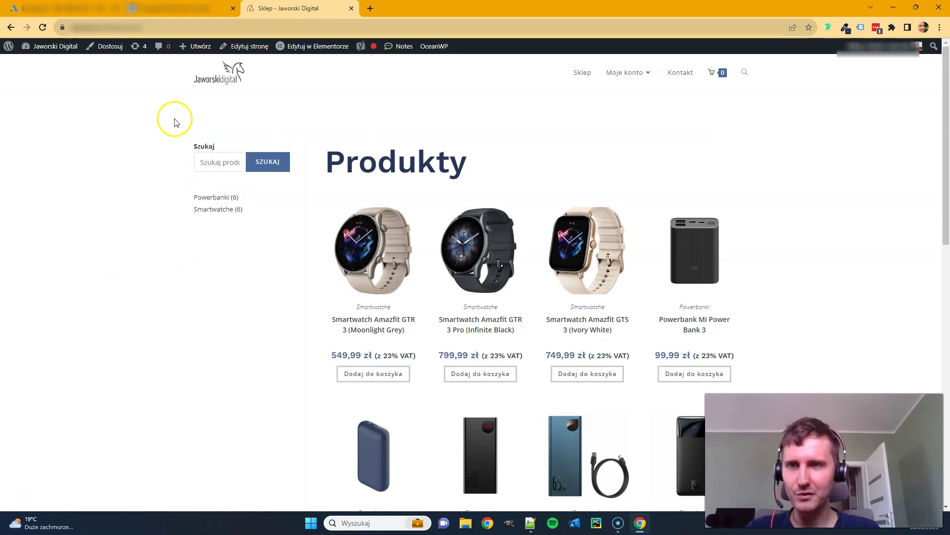
left_click(80, 11)
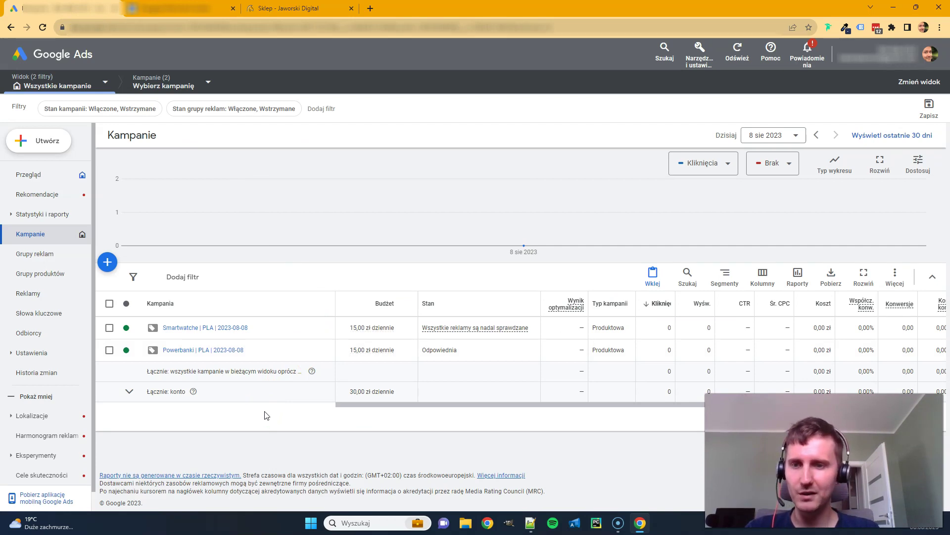
left_click(282, 415)
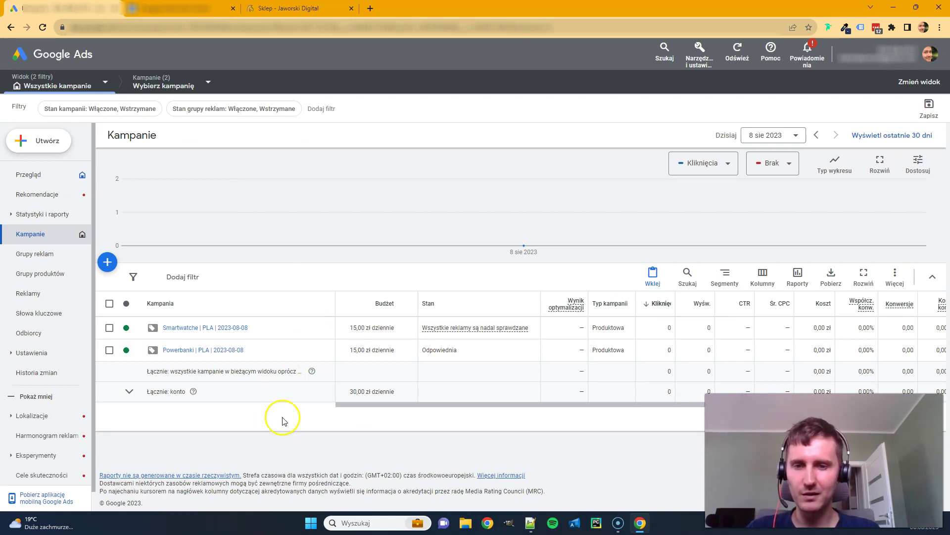